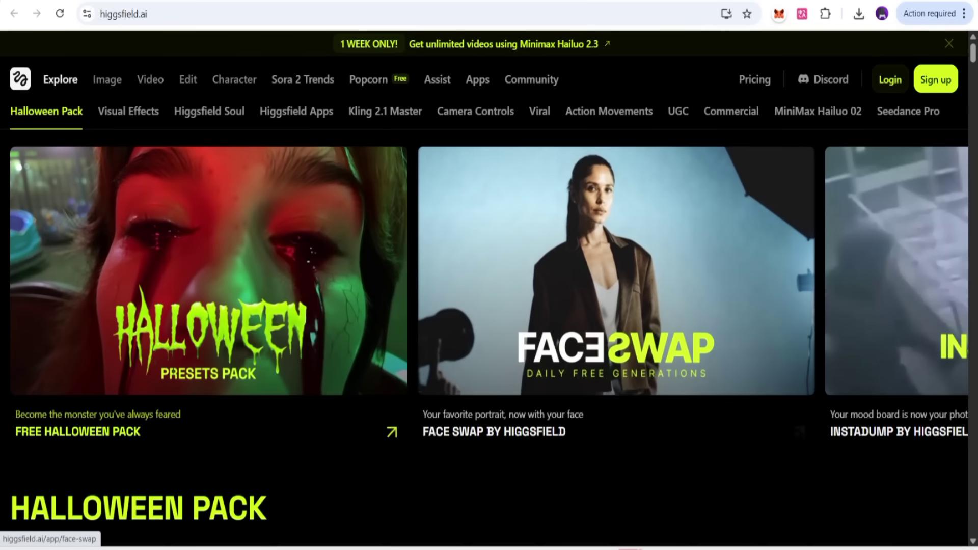
- Dismiss the promotional banner and browse the Explore page from the Halloween Pack through the community galleries to Visual Effects
click(949, 44)
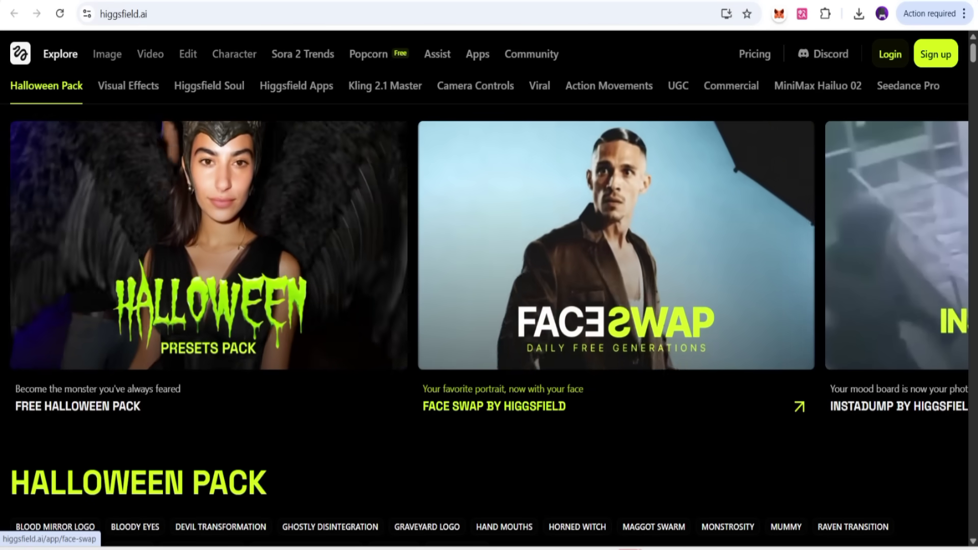
scroll(489, 295, down, 8)
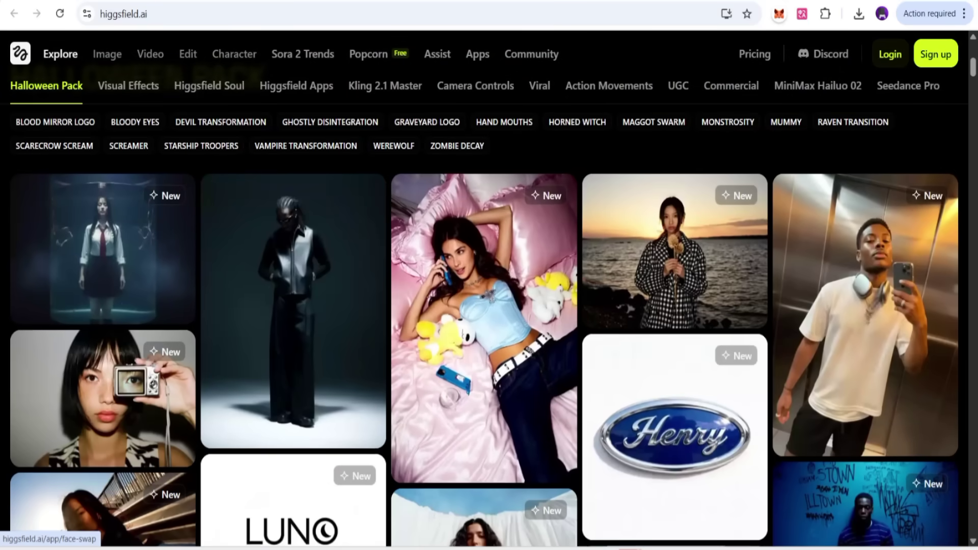
scroll(489, 306, down, 12)
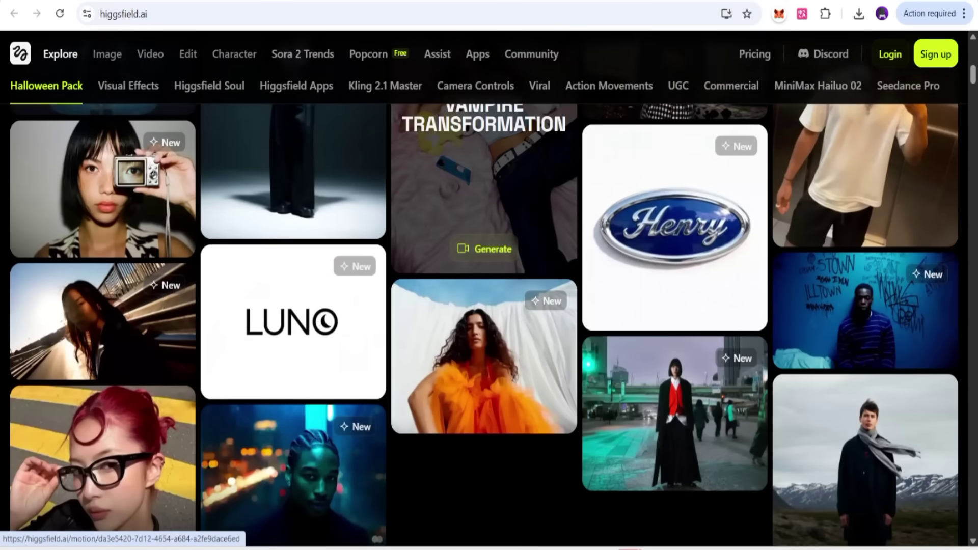
scroll(489, 306, down, 8)
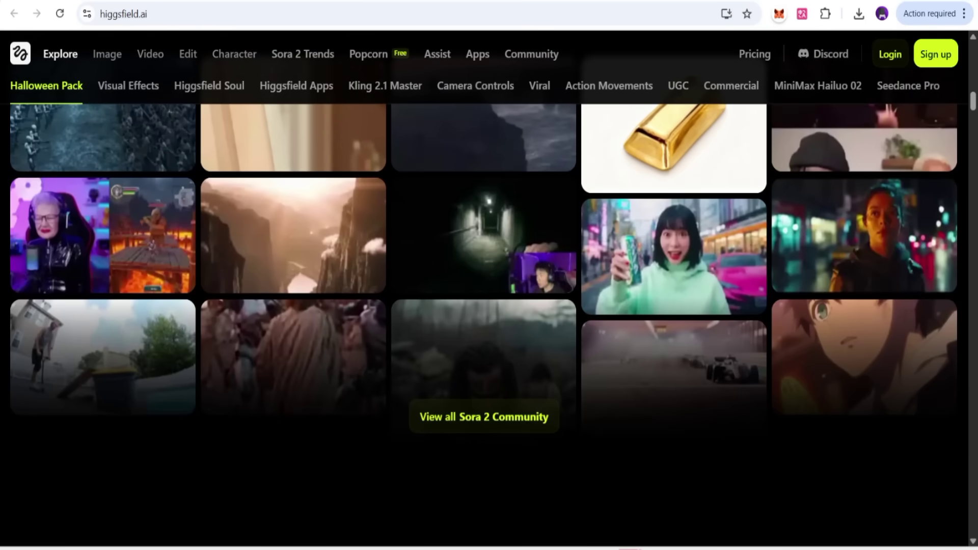
scroll(489, 306, down, 3)
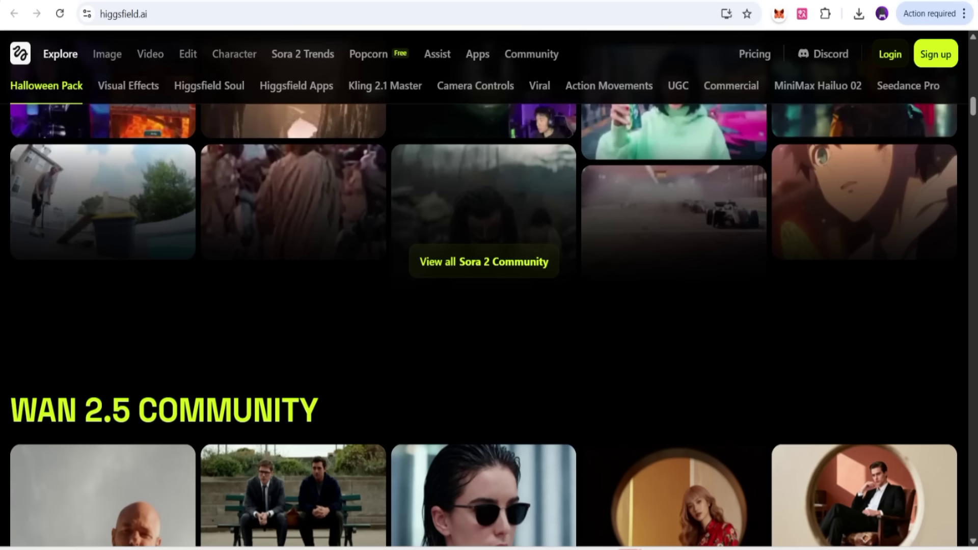
scroll(489, 306, down, 3)
scroll(489, 306, down, 3)
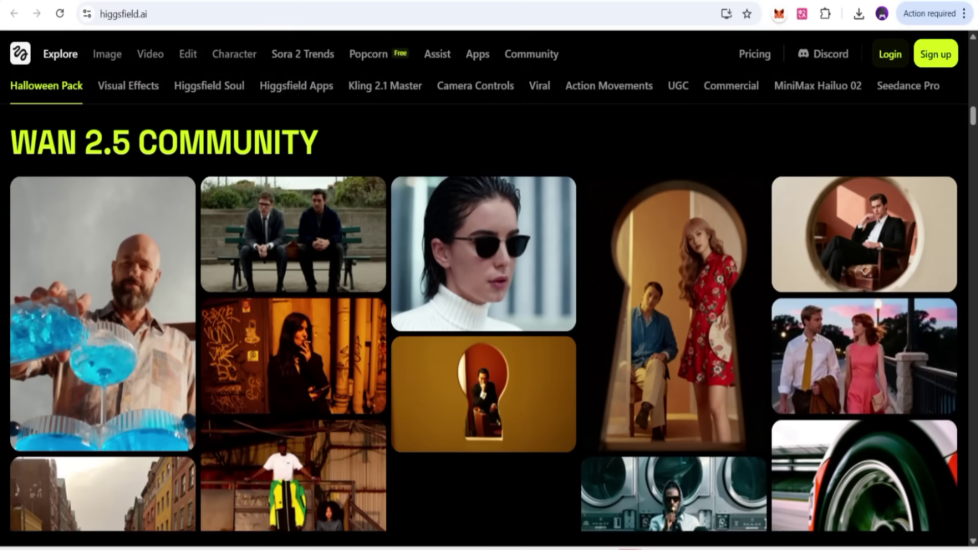
scroll(489, 306, down, 5)
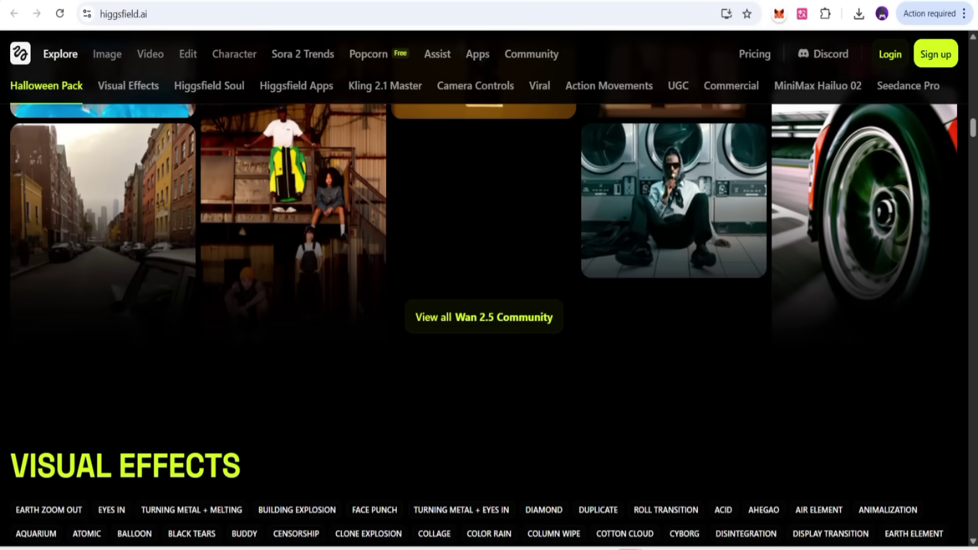
scroll(489, 306, down, 7)
scroll(461, 133, up, 2)
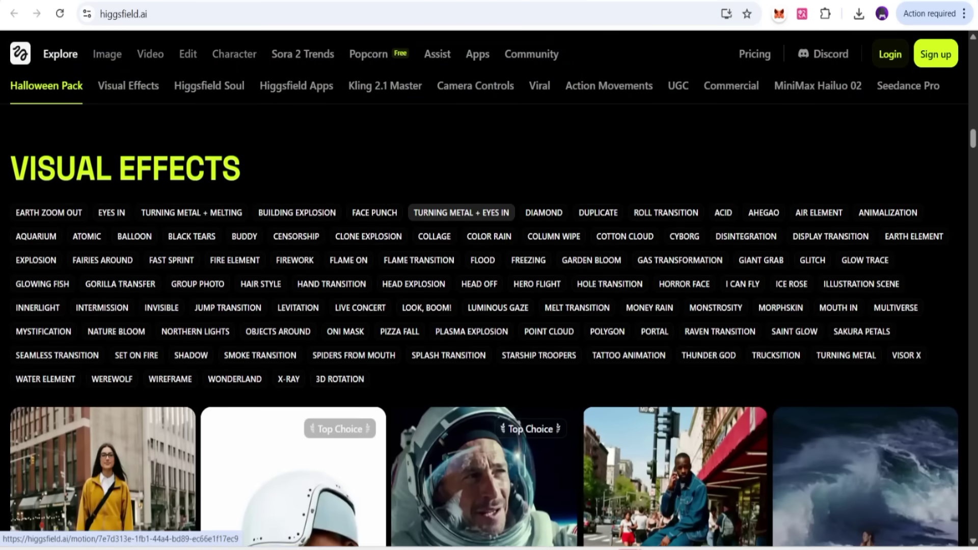
- Look through the Visual Effects, Images, Halloween Pack and Higgsfield Apps galleries on the Explore page
scroll(489, 305, down, 8)
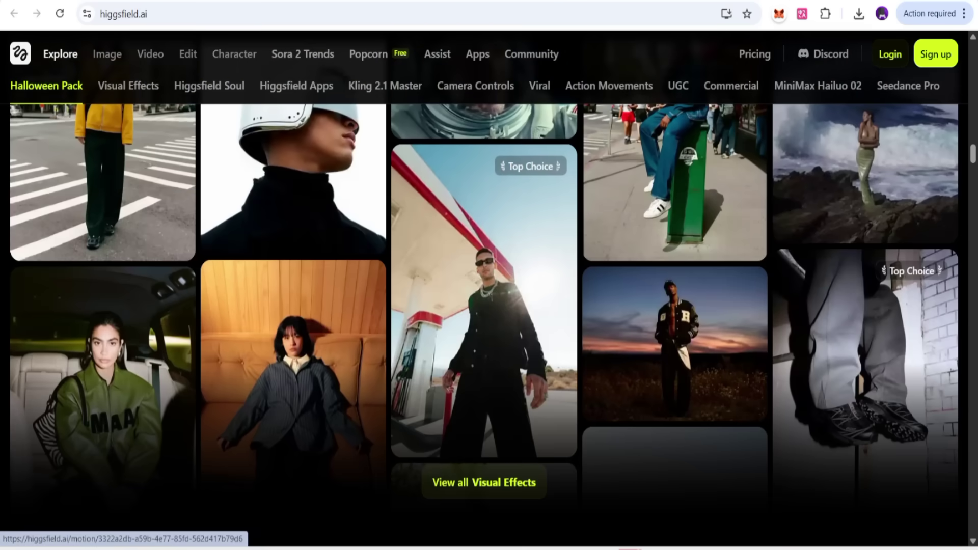
scroll(489, 305, down, 8)
scroll(489, 305, down, 4)
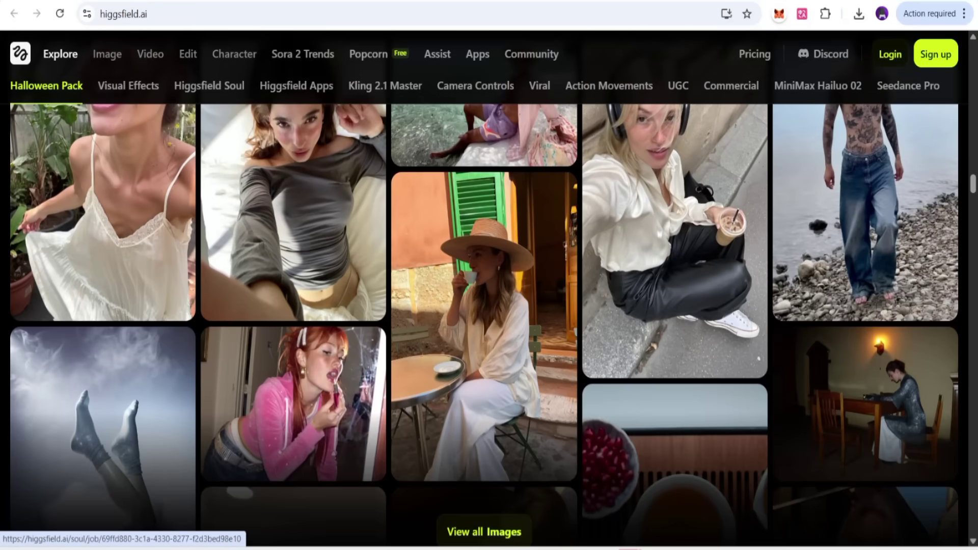
scroll(489, 306, down, 6)
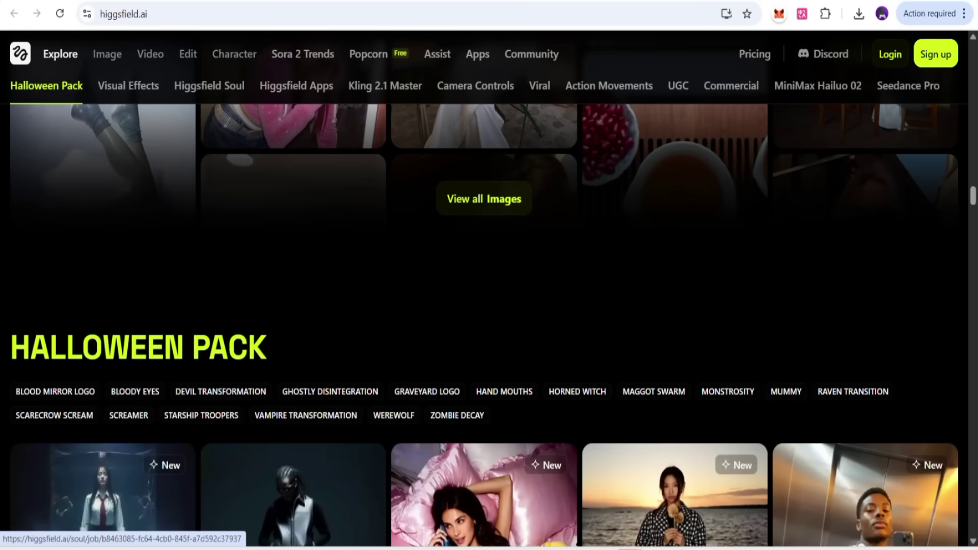
scroll(489, 305, down, 5)
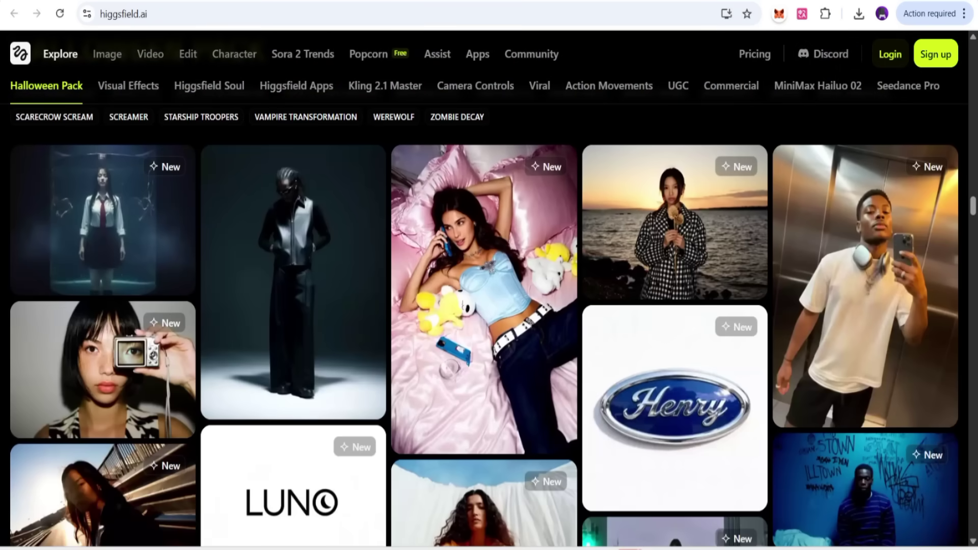
scroll(489, 305, down, 6)
scroll(489, 305, down, 2)
scroll(489, 305, down, 6)
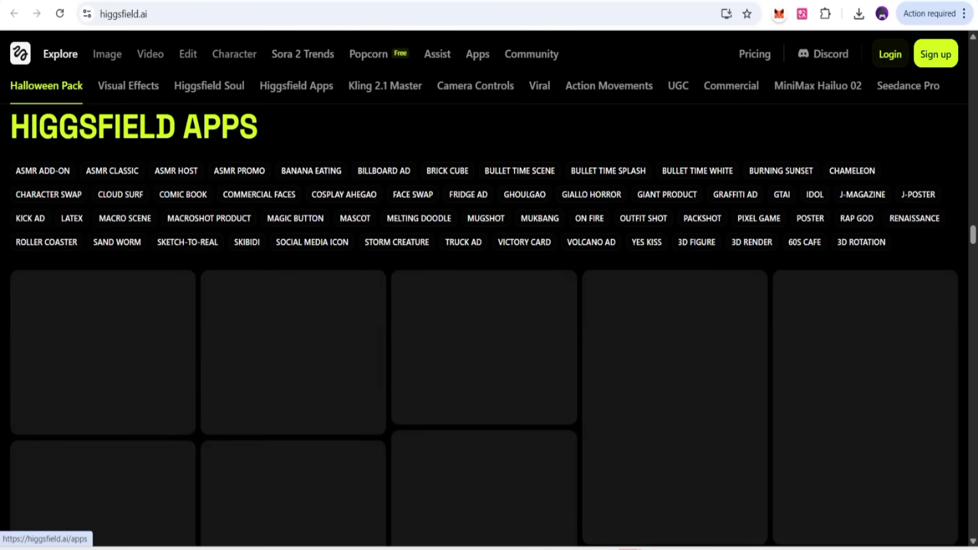
scroll(489, 305, up, 10)
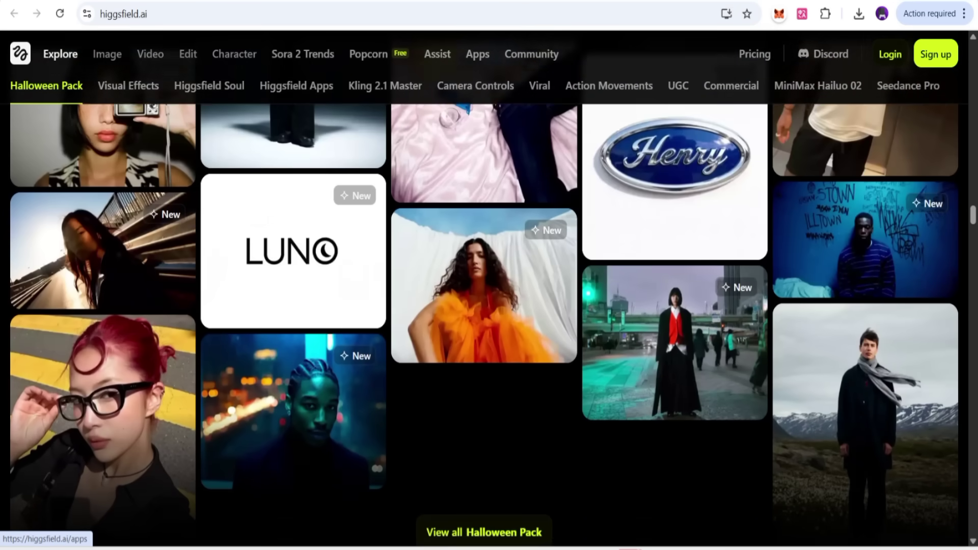
scroll(489, 305, up, 15)
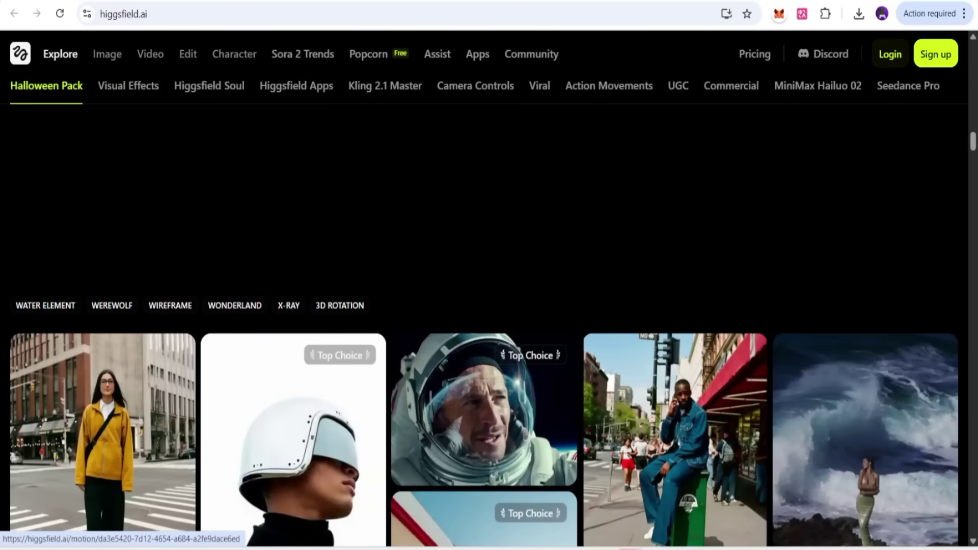
scroll(483, 229, down, 3)
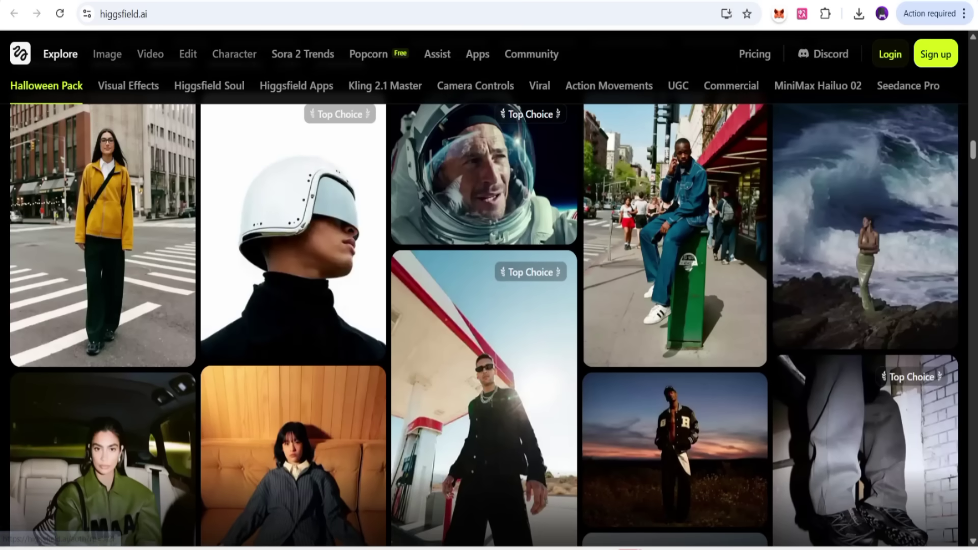
- Start signing up for a Higgsfield account
click(936, 54)
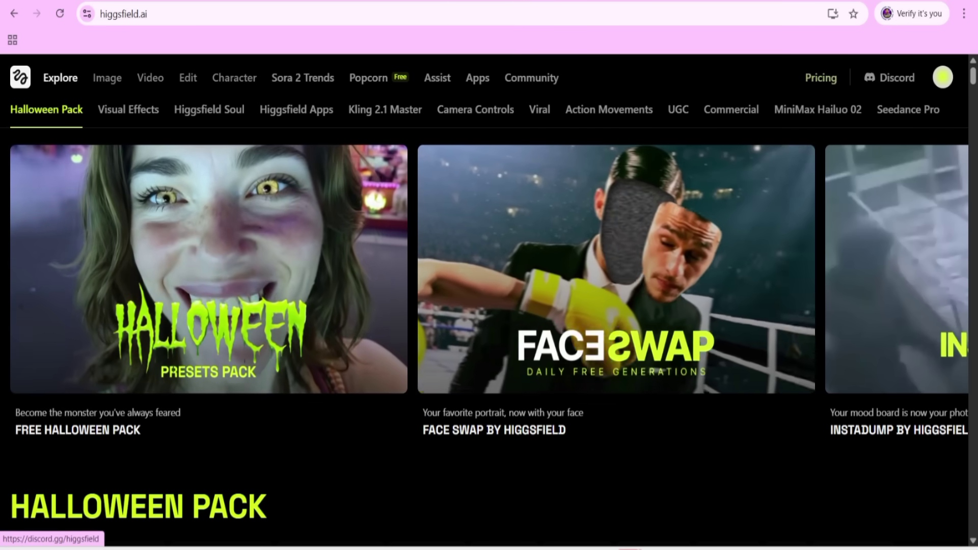
- Open the account management settings and check the subscription plan and credit balance
mouse_move(942, 78)
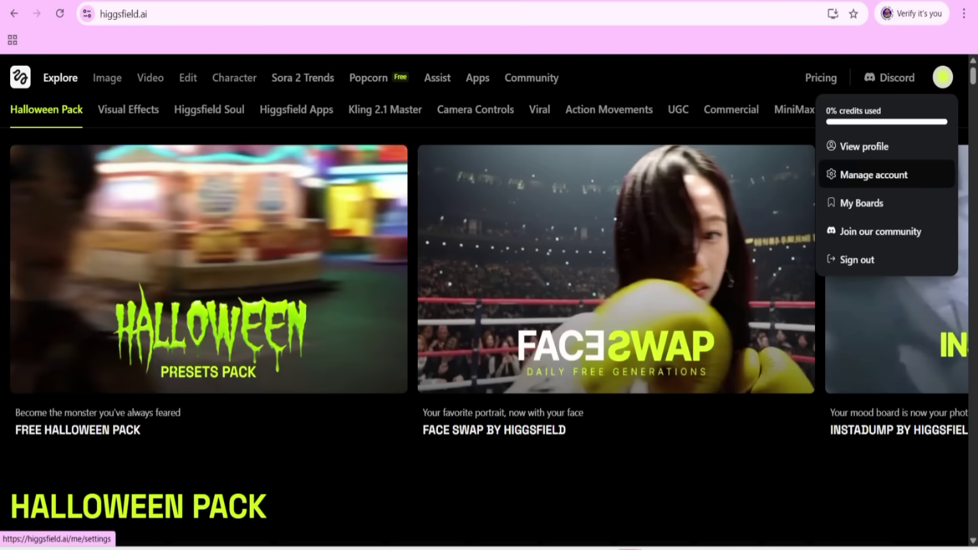
click(873, 175)
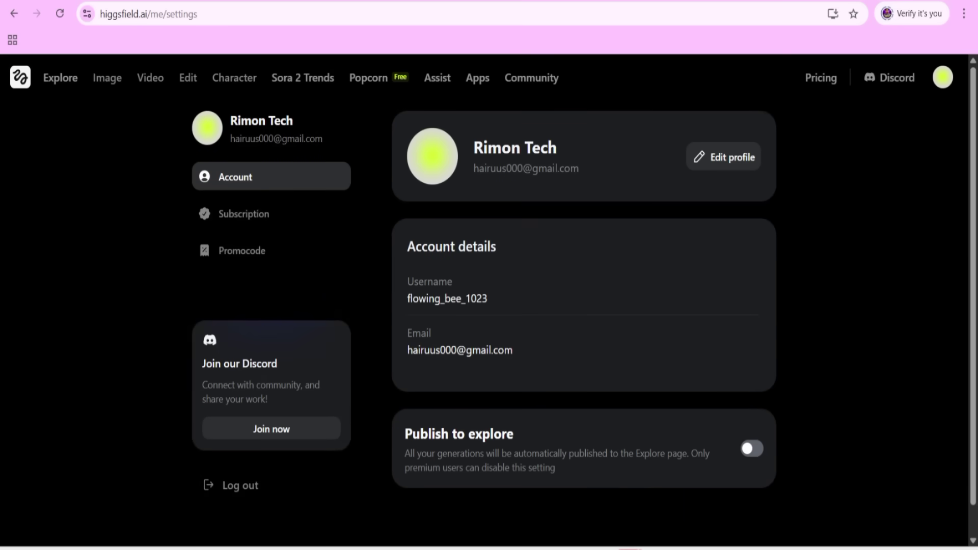
click(243, 214)
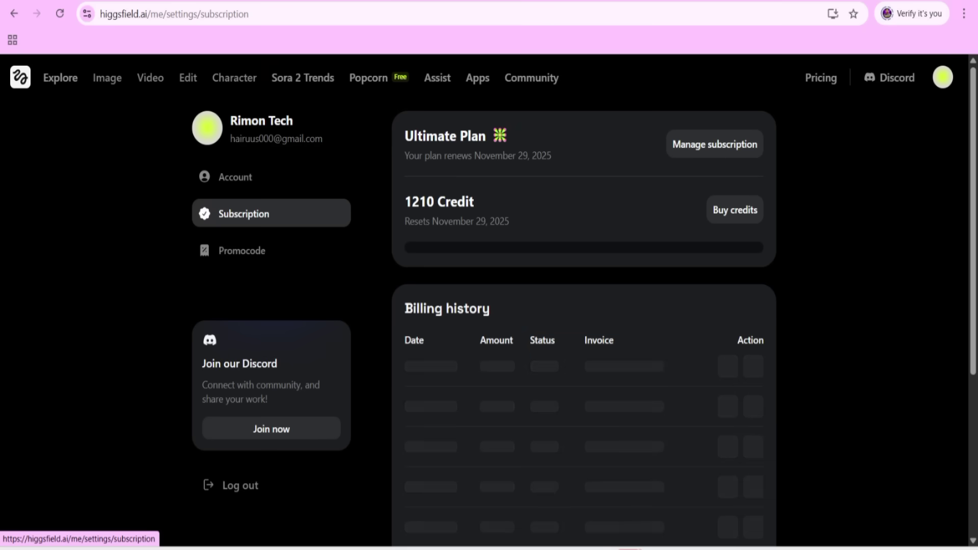
drag(412, 201, 475, 202)
click(478, 204)
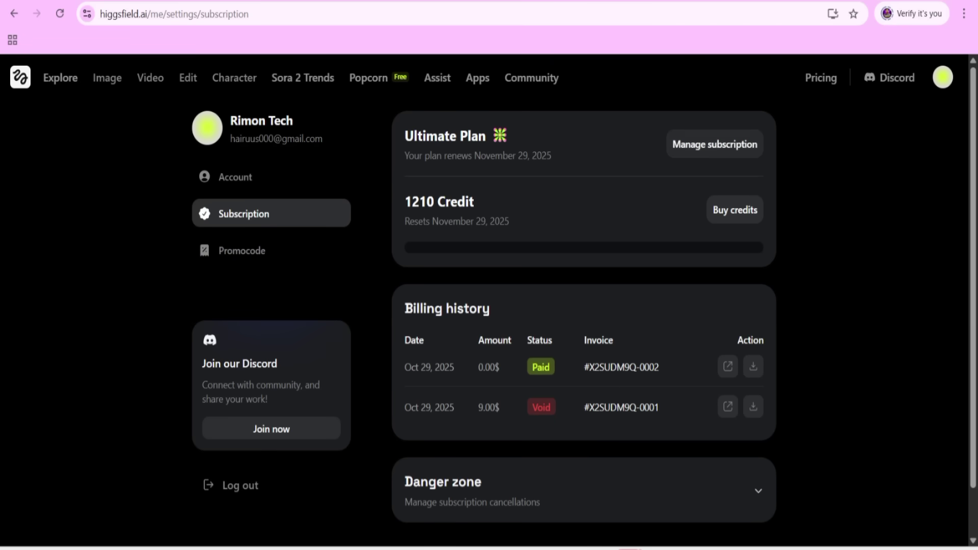
- Open the page for buying credits and compare the price and generation allowance of each credit pack
click(734, 210)
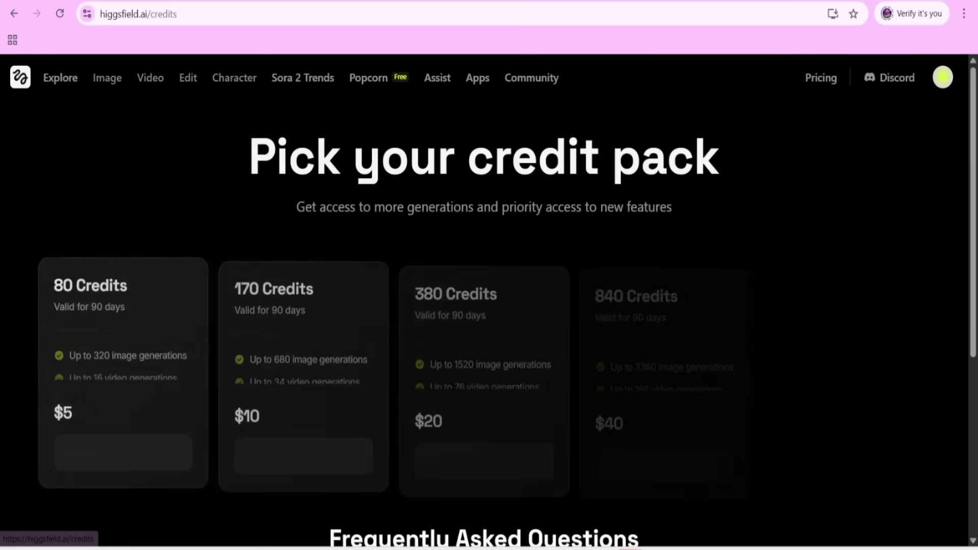
scroll(484, 306, down, 1)
scroll(484, 305, up, 1)
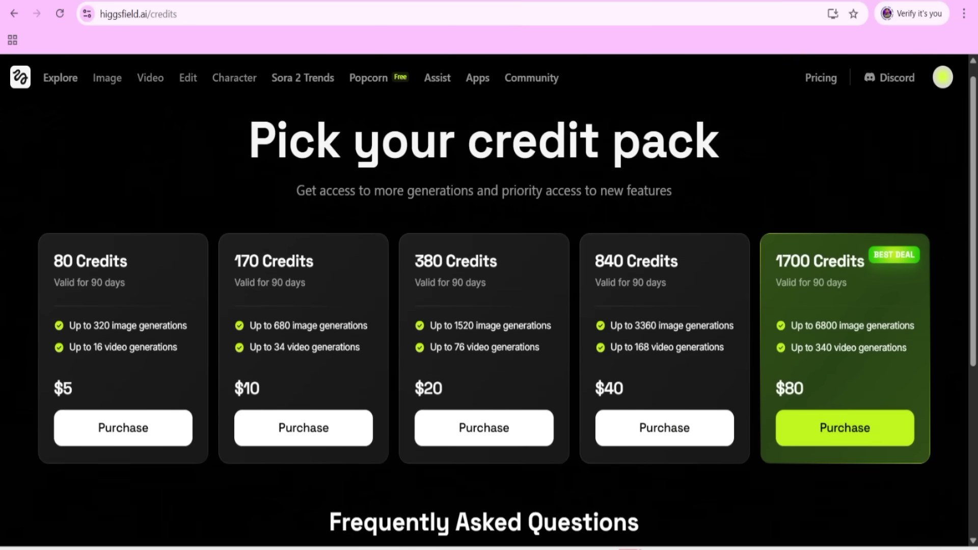
scroll(1, 385, up, 5)
scroll(1, 386, down, 5)
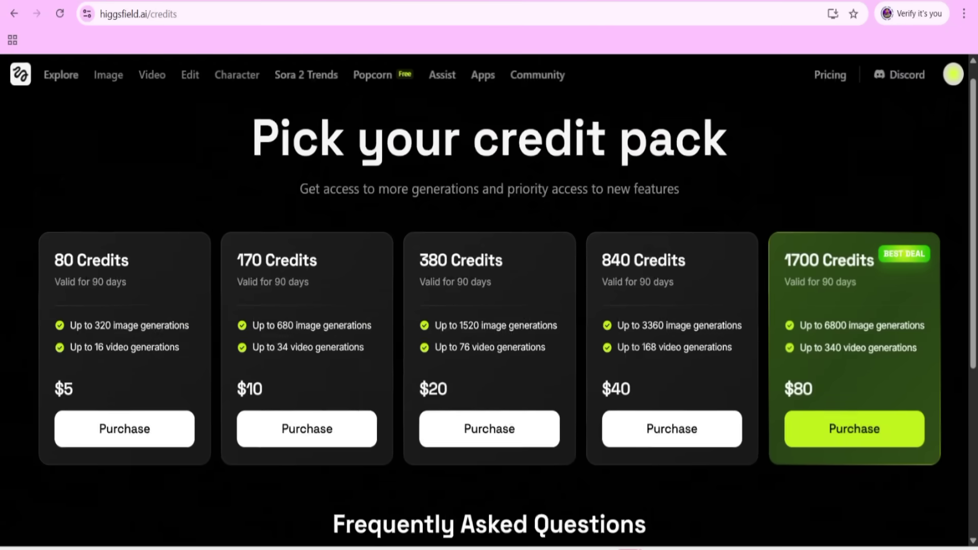
scroll(275, 366, up, 5)
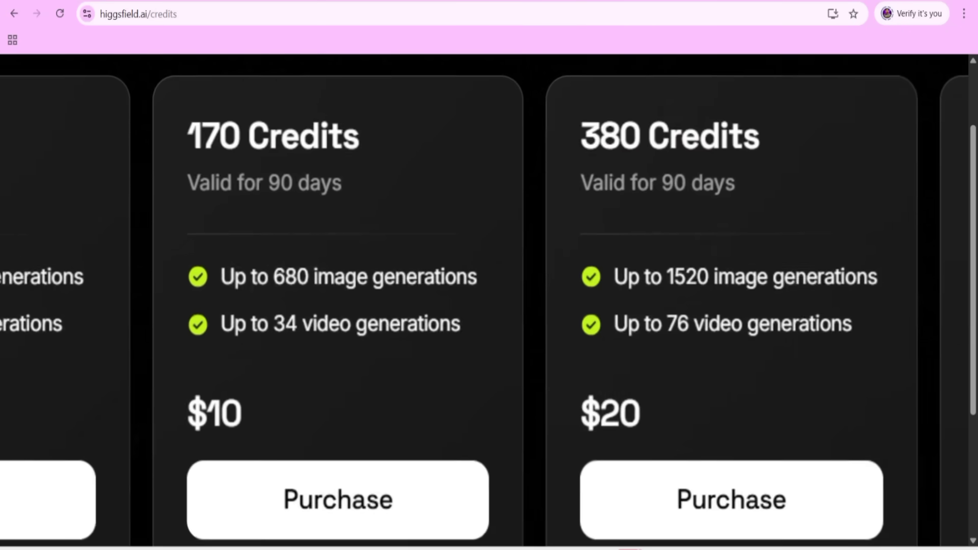
scroll(275, 366, down, 5)
scroll(489, 305, down, 2)
scroll(488, 305, up, 5)
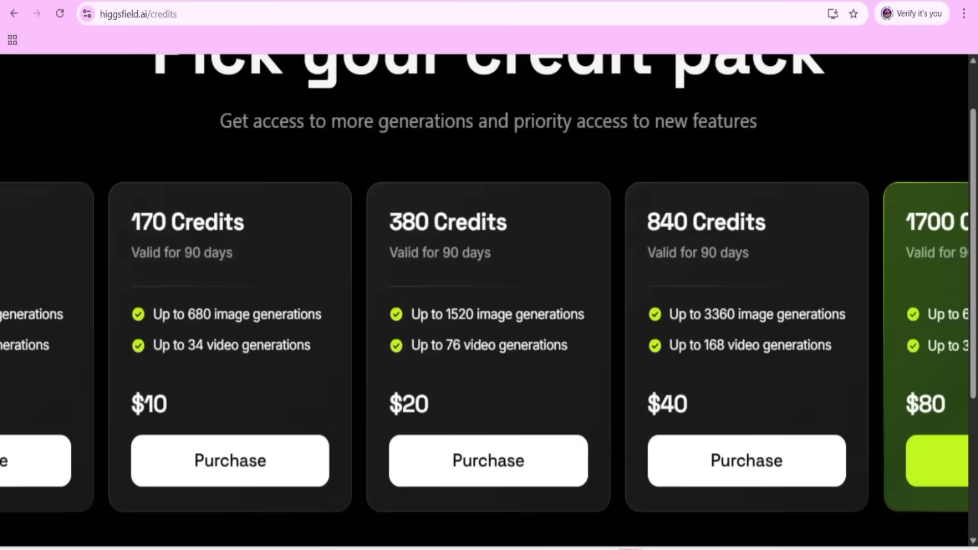
scroll(489, 305, down, 4)
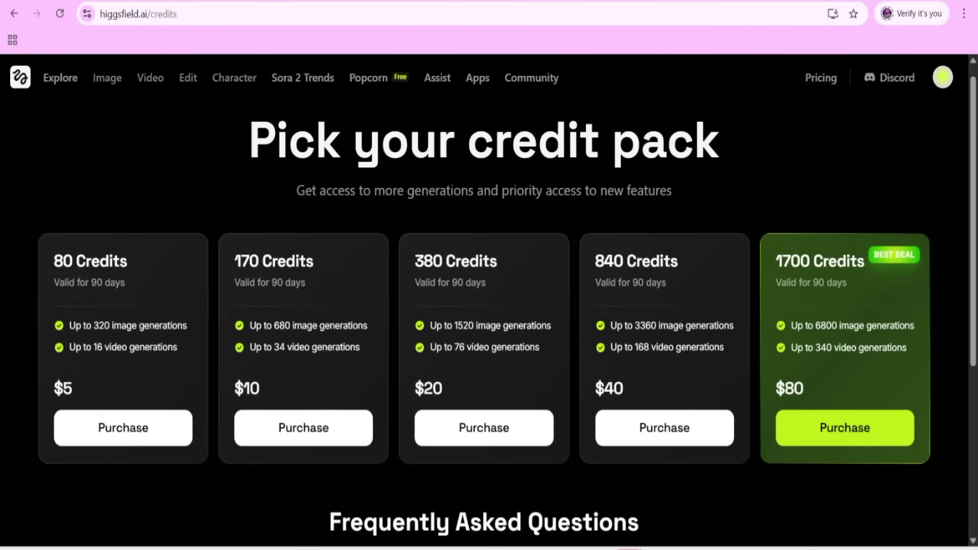
- Examine the 840 and 1700 credit packs up close, including validity, generation limits and price, and review the whole credits page again
scroll(866, 315, up, 5)
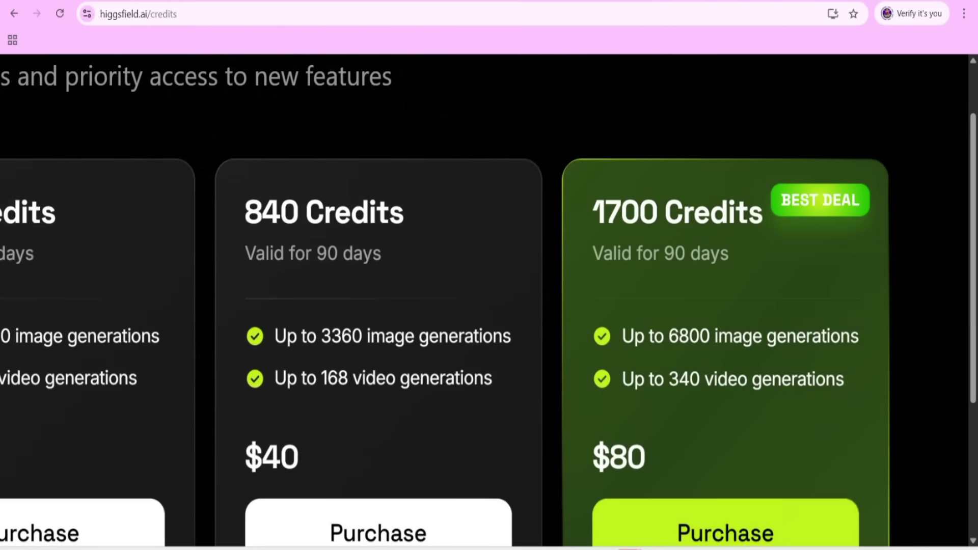
scroll(866, 314, down, 1)
scroll(489, 305, down, 1)
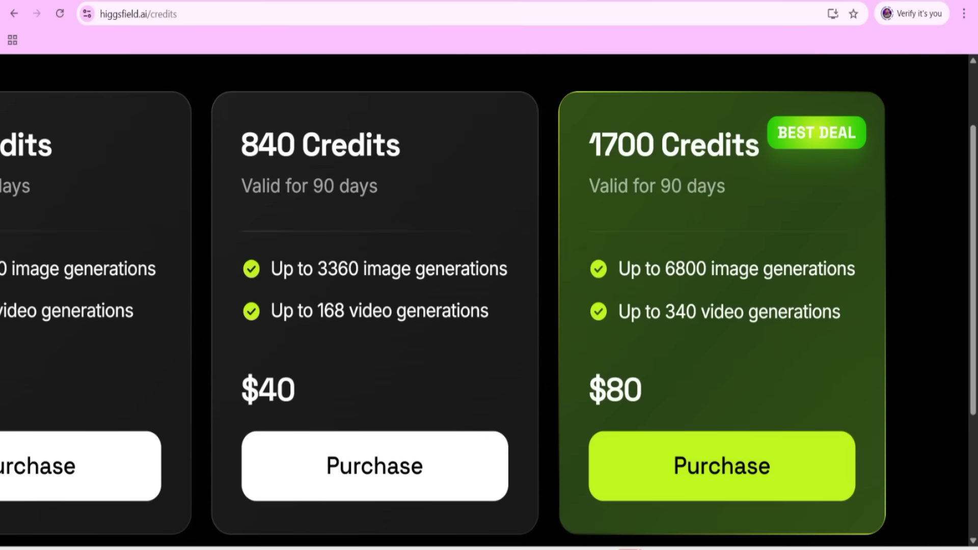
scroll(866, 357, down, 5)
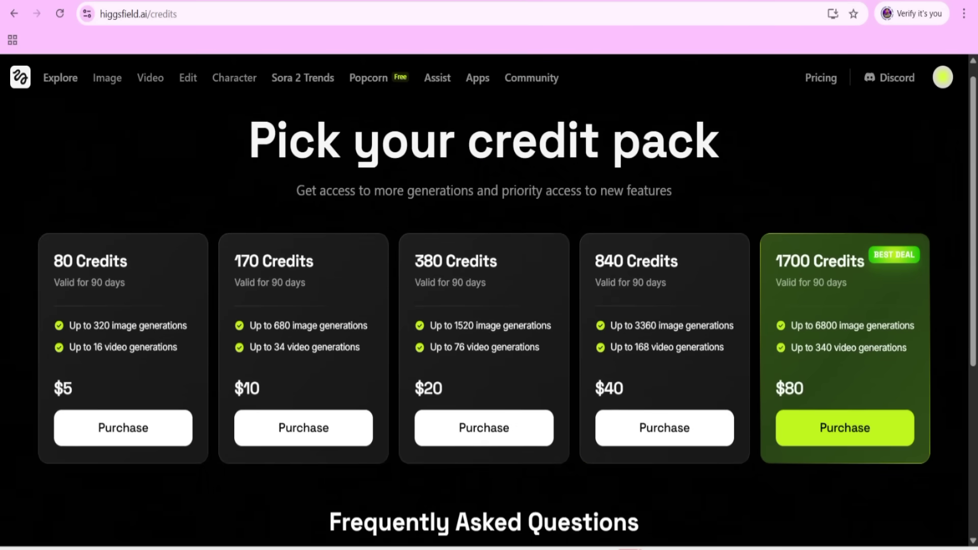
scroll(489, 306, down, 5)
scroll(489, 306, up, 6)
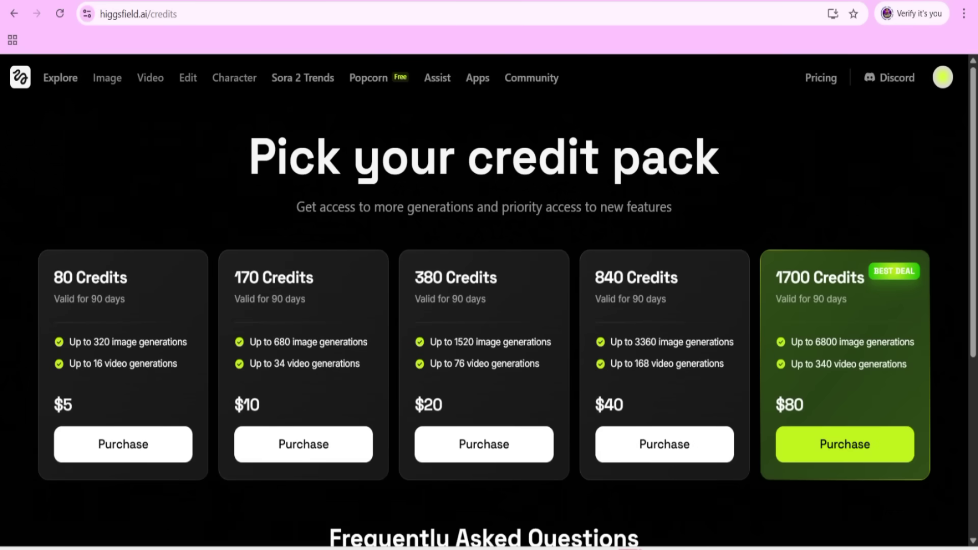
scroll(489, 305, down, 1)
scroll(489, 305, up, 1)
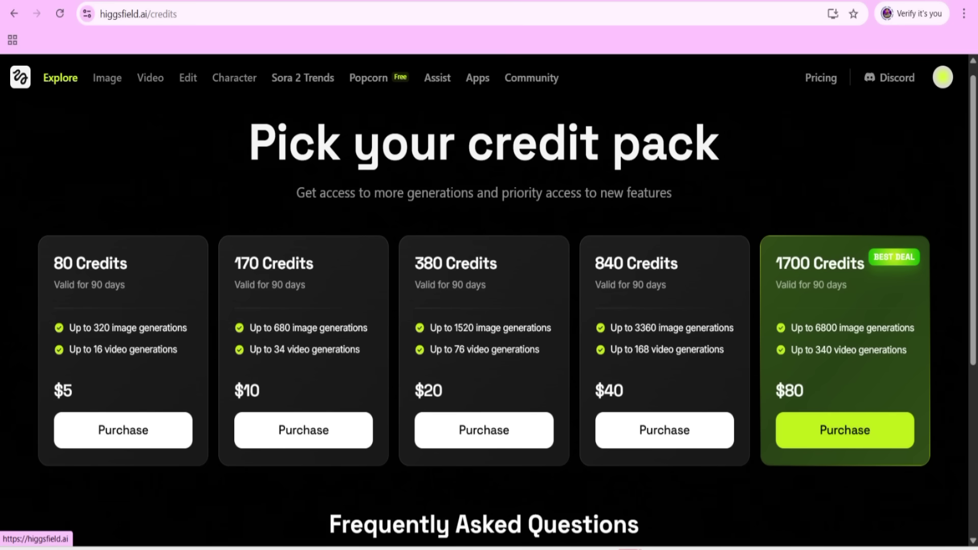
- Return to the Explore page and look through the Halloween Pack presets
click(60, 78)
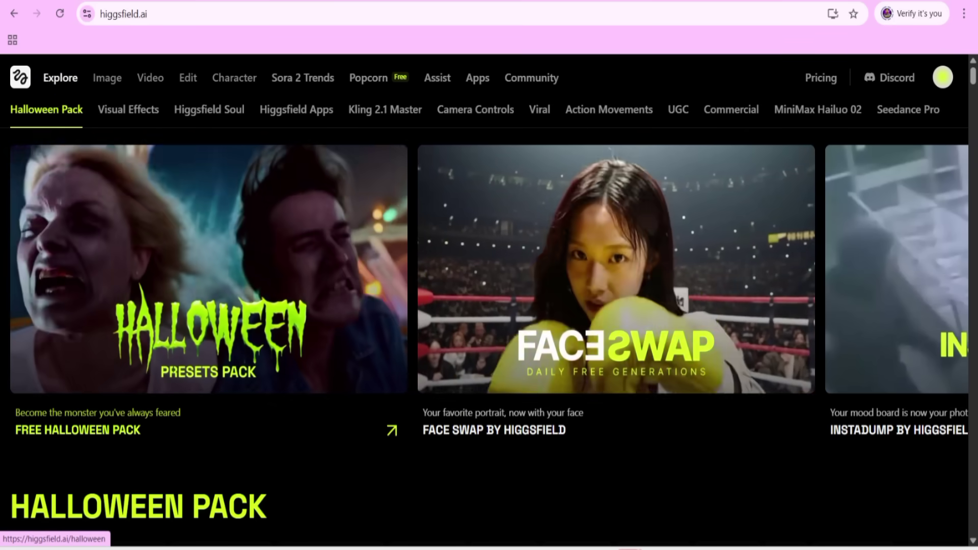
scroll(484, 320, down, 9)
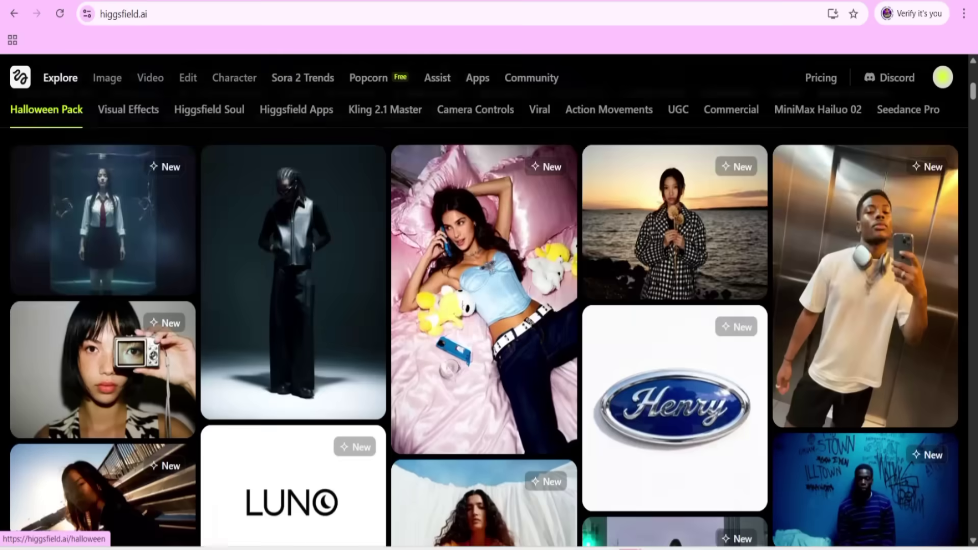
scroll(483, 336, down, 4)
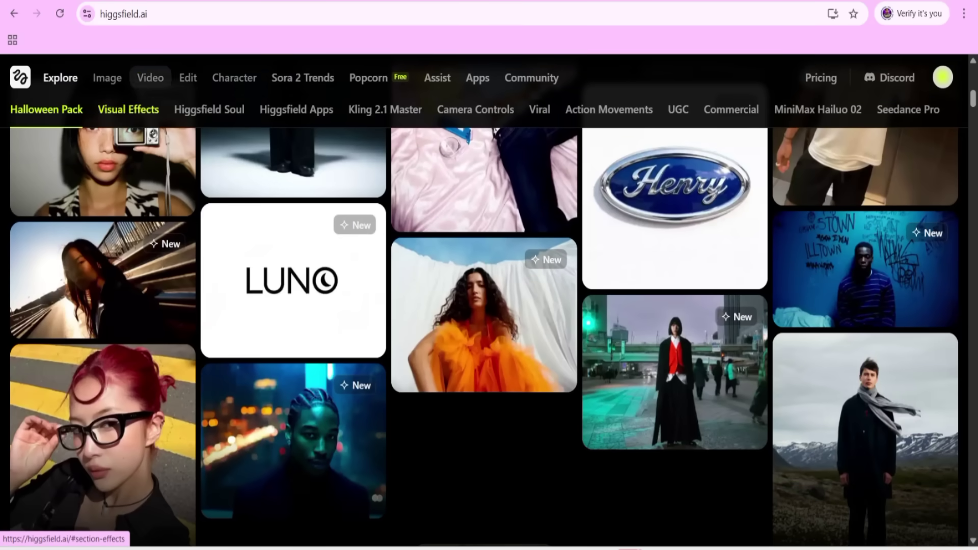
- Open the Create Image tool from the image features
mouse_move(107, 78)
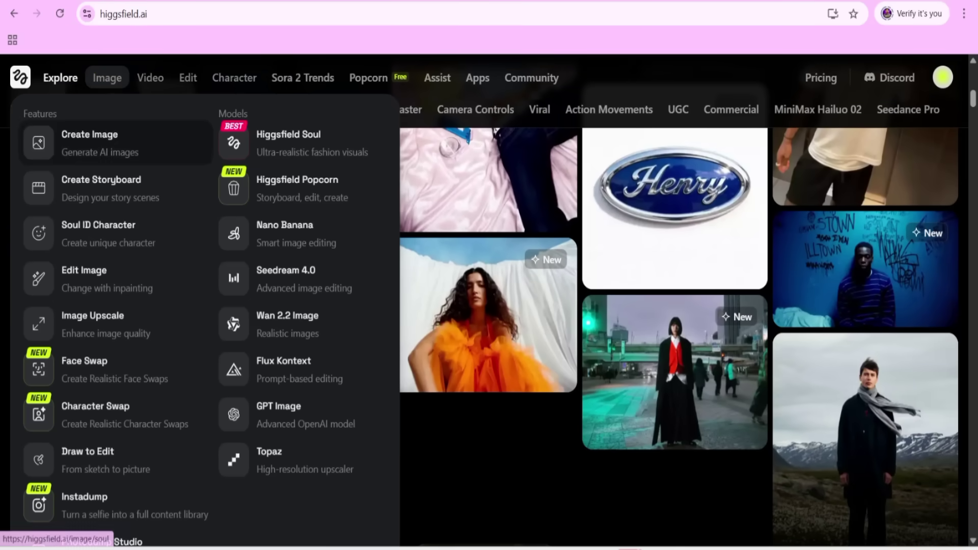
scroll(63, 144, up, 5)
scroll(63, 143, down, 5)
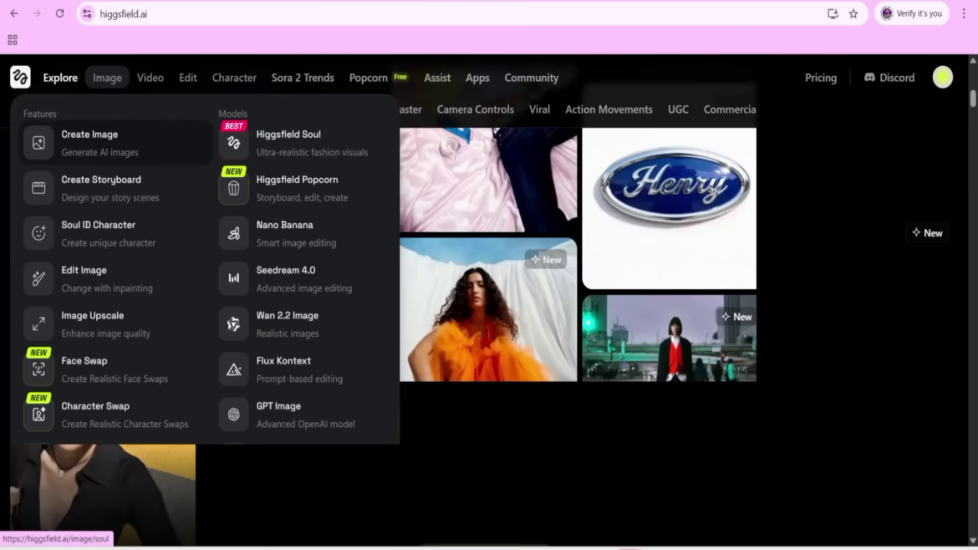
click(64, 143)
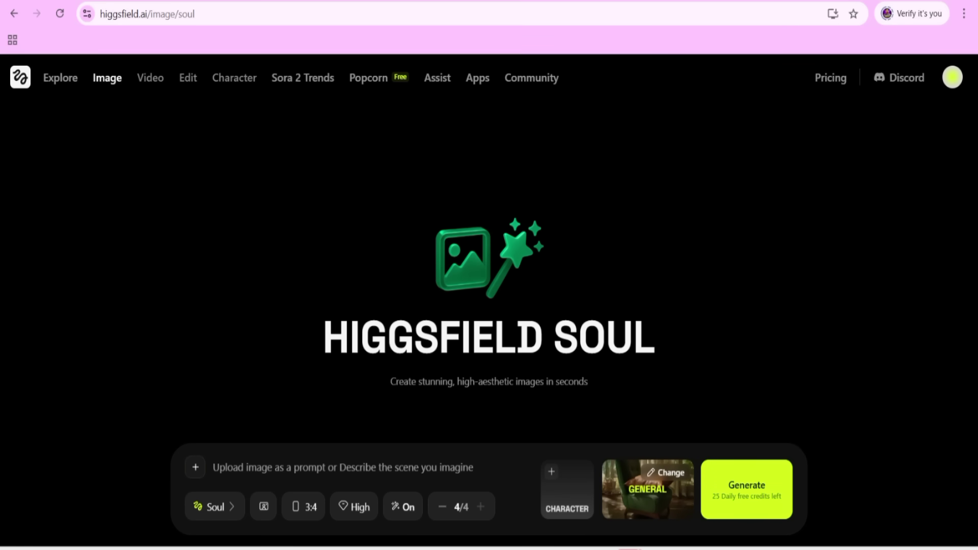
- Look over the Higgsfield Soul generation options and enter the prompt "a car flying on mountain"
scroll(338, 489, up, 5)
scroll(339, 489, down, 2)
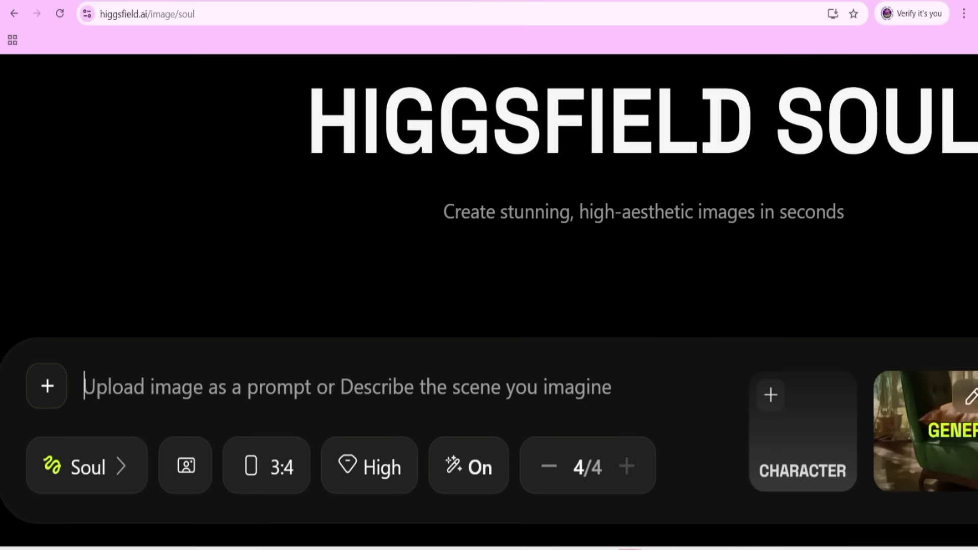
scroll(588, 458, right, 8)
scroll(587, 458, left, 1)
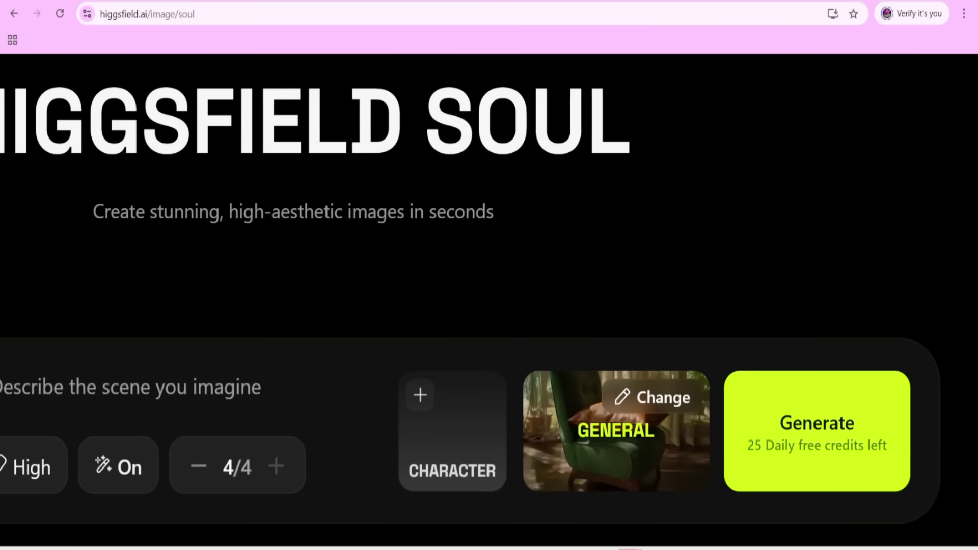
scroll(720, 458, down, 5)
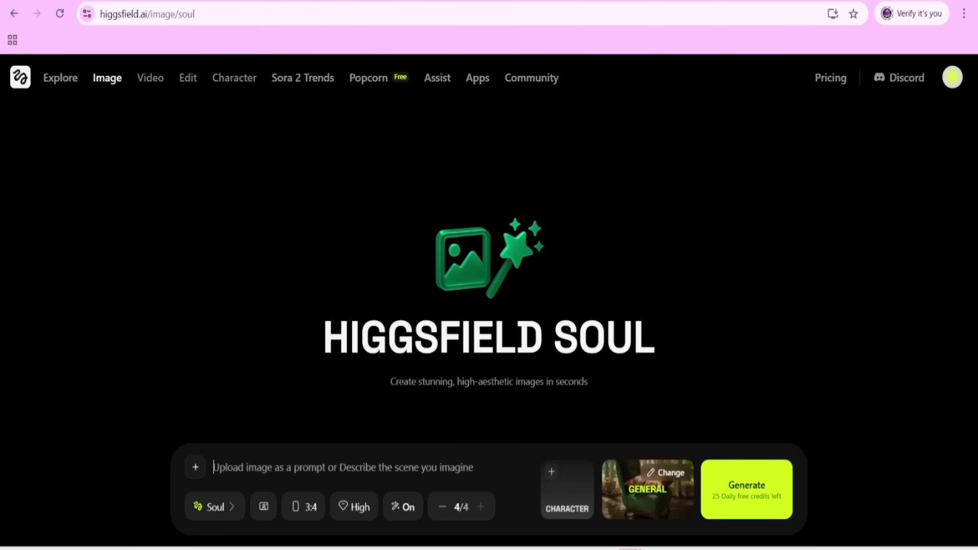
text(a car flying on mountain)
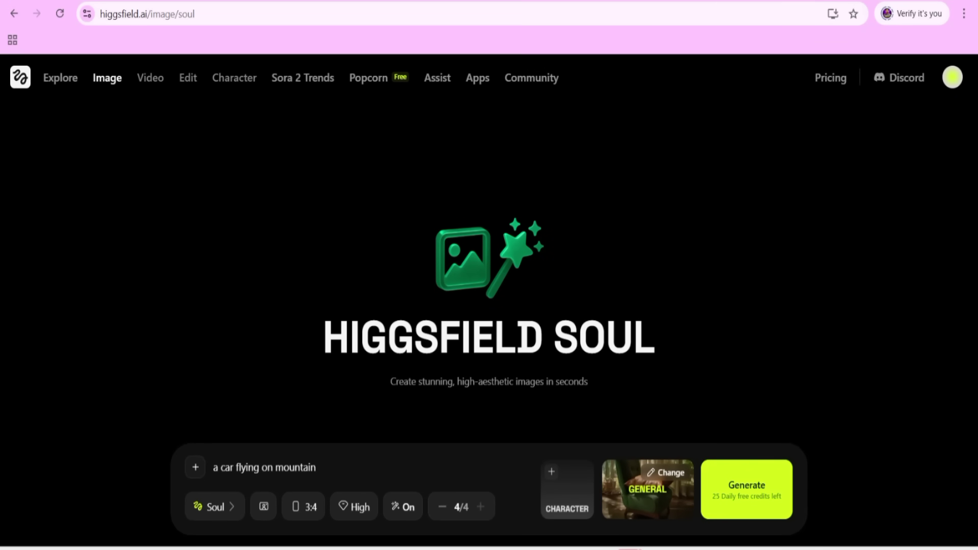
- Check the prompt and settings up close and generate four images with the Soul model and General style
scroll(228, 543, up, 5)
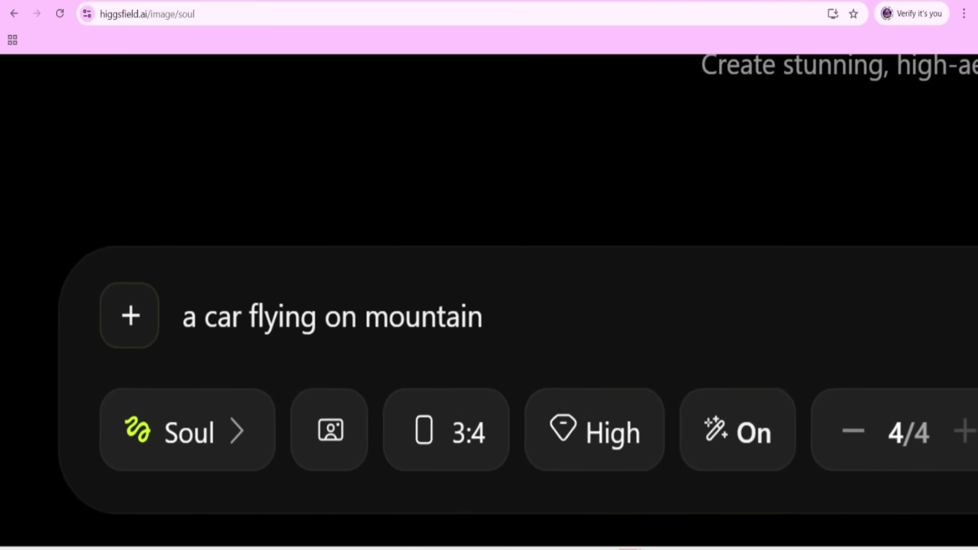
scroll(228, 543, down, 5)
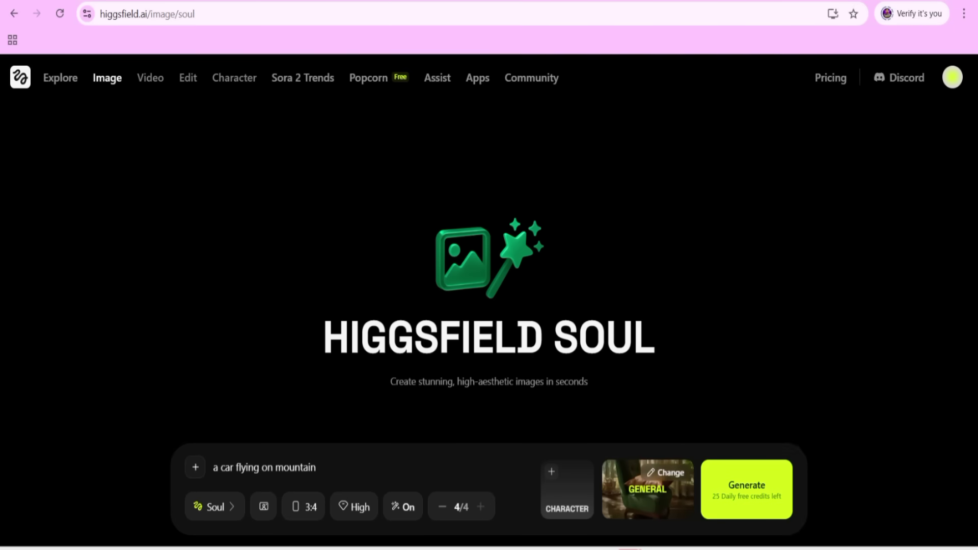
scroll(758, 496, up, 5)
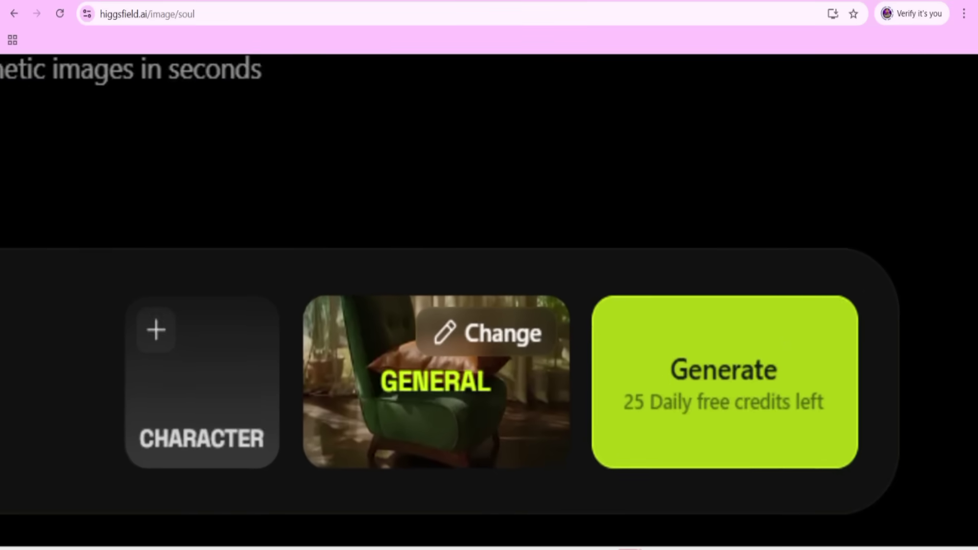
click(744, 382)
scroll(743, 382, down, 5)
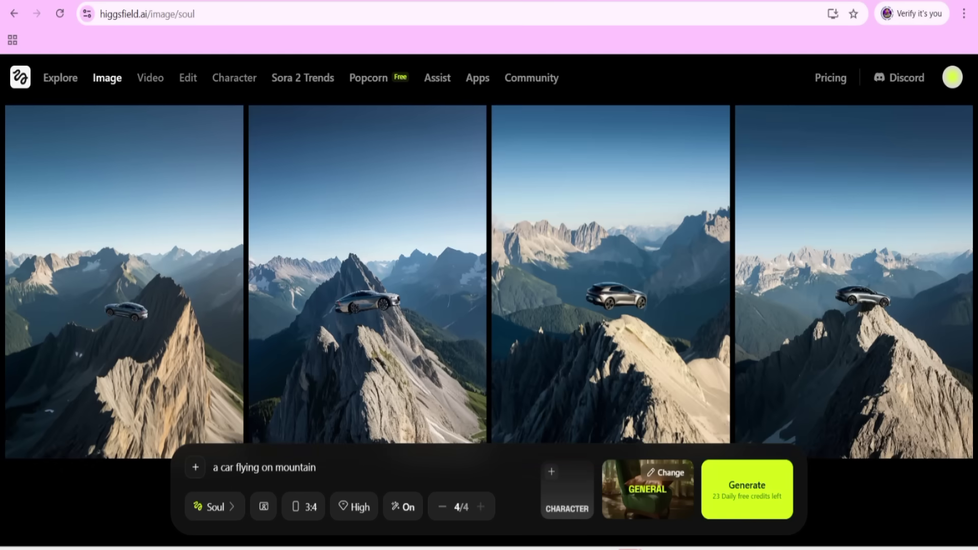
- Examine the generated flying-car images up close, including the download, copy and delete options
scroll(95, 409, up, 5)
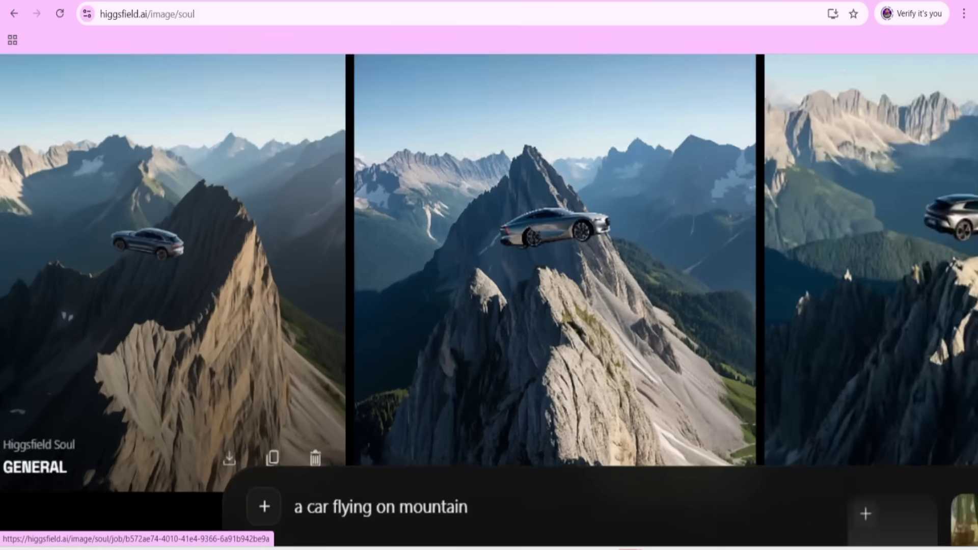
scroll(95, 409, left, 2)
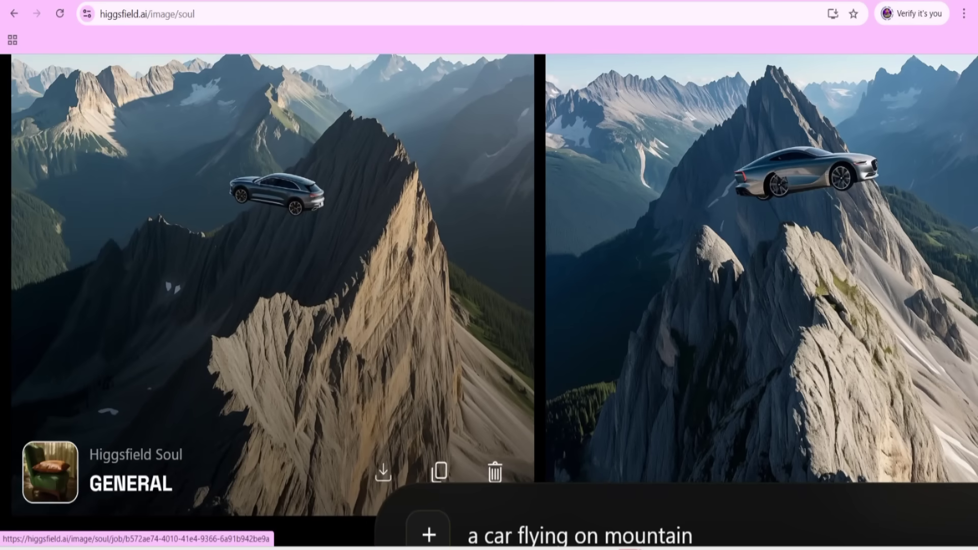
scroll(95, 409, up, 2)
scroll(228, 330, up, 4)
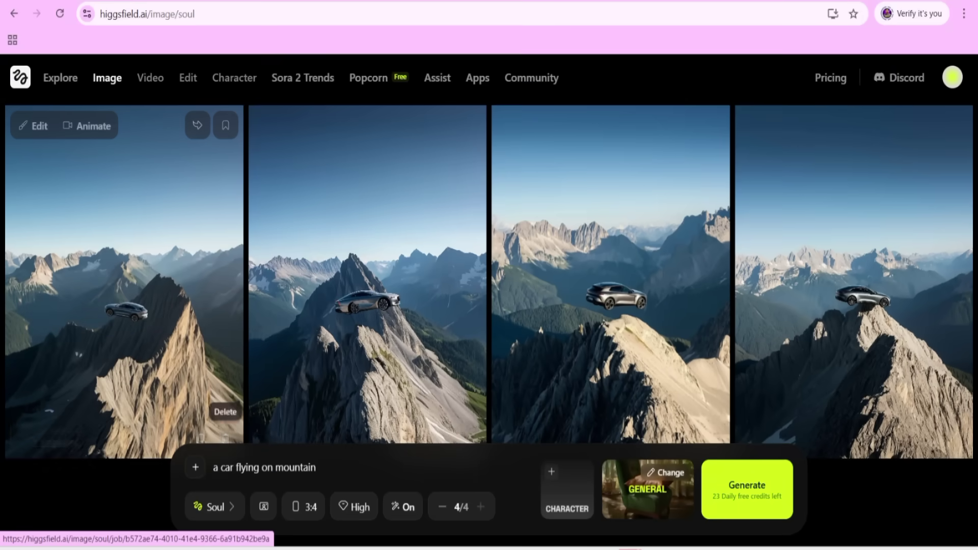
- Look through the available image features and models, from Create Image and Higgsfield Soul down to Instadump and GPT Image
mouse_move(107, 78)
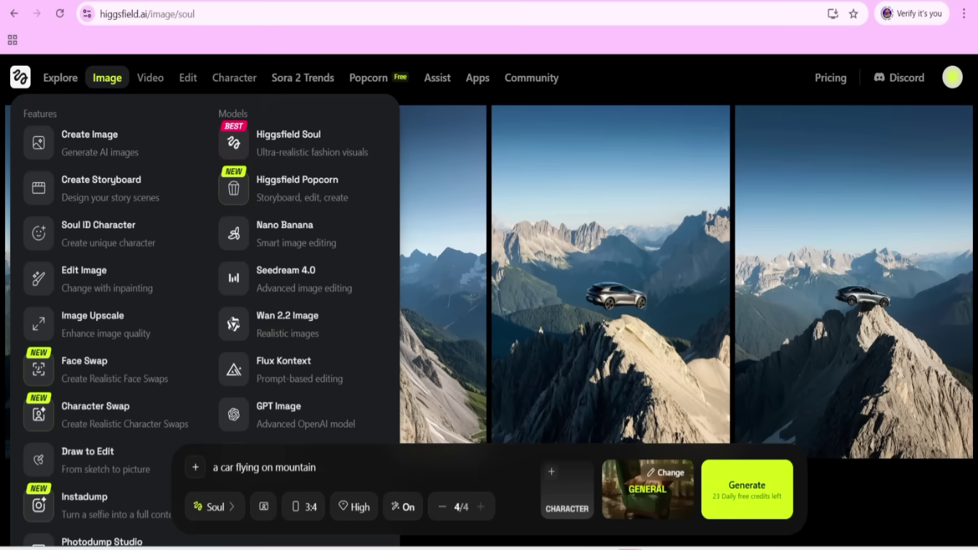
scroll(79, 189, up, 5)
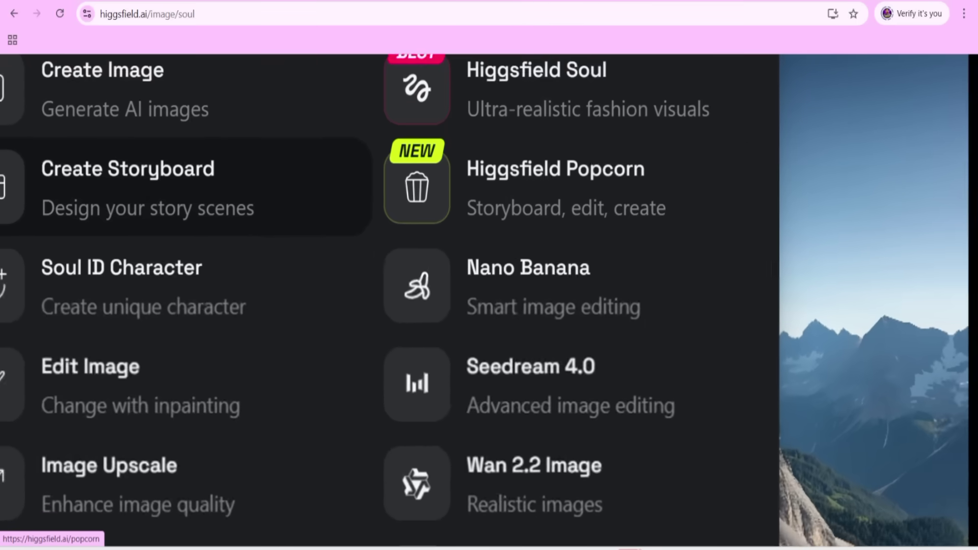
scroll(79, 189, down, 3)
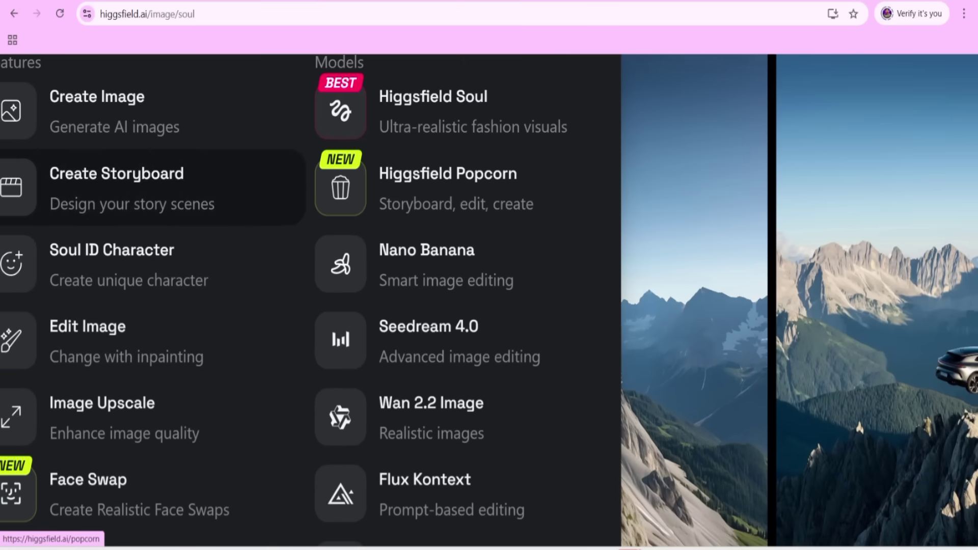
scroll(489, 300, down, 2)
scroll(489, 300, left, 1)
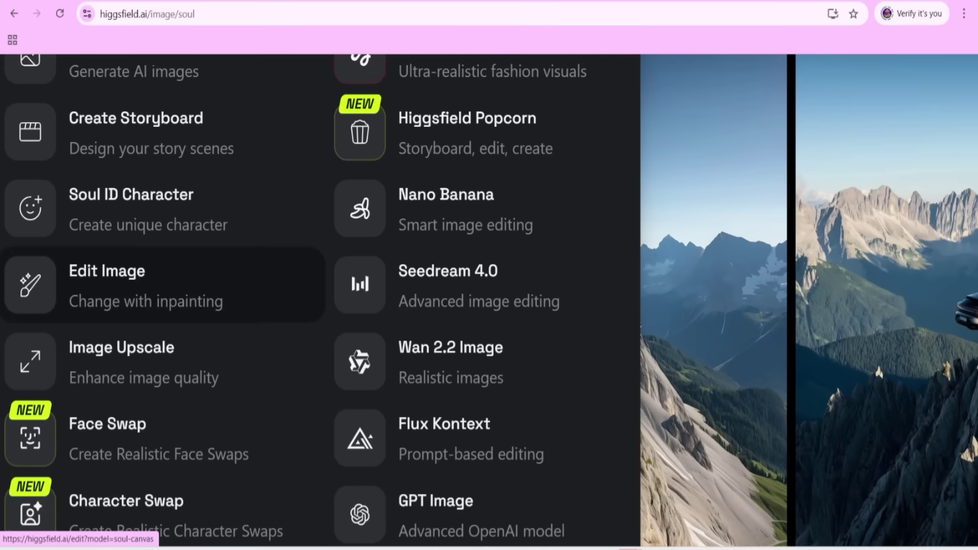
scroll(489, 301, down, 3)
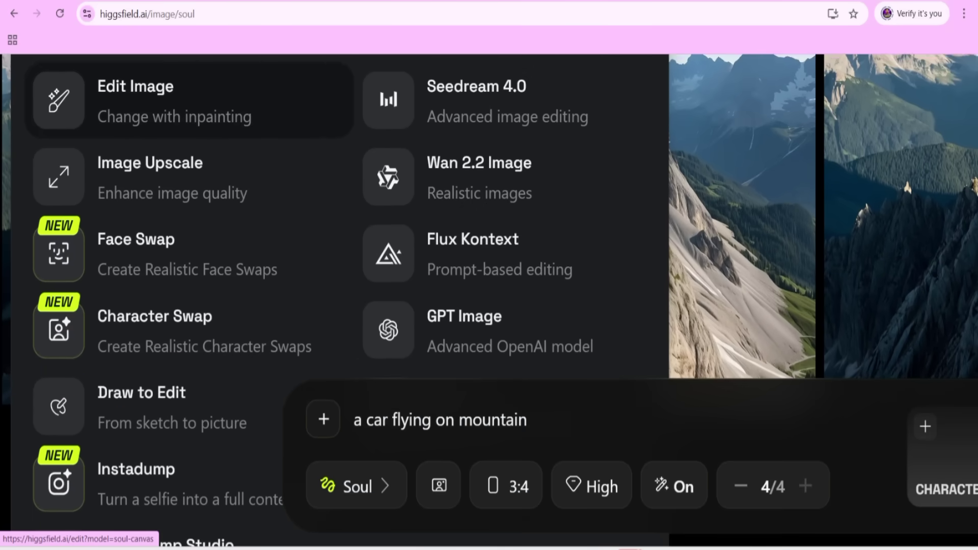
scroll(489, 301, up, 1)
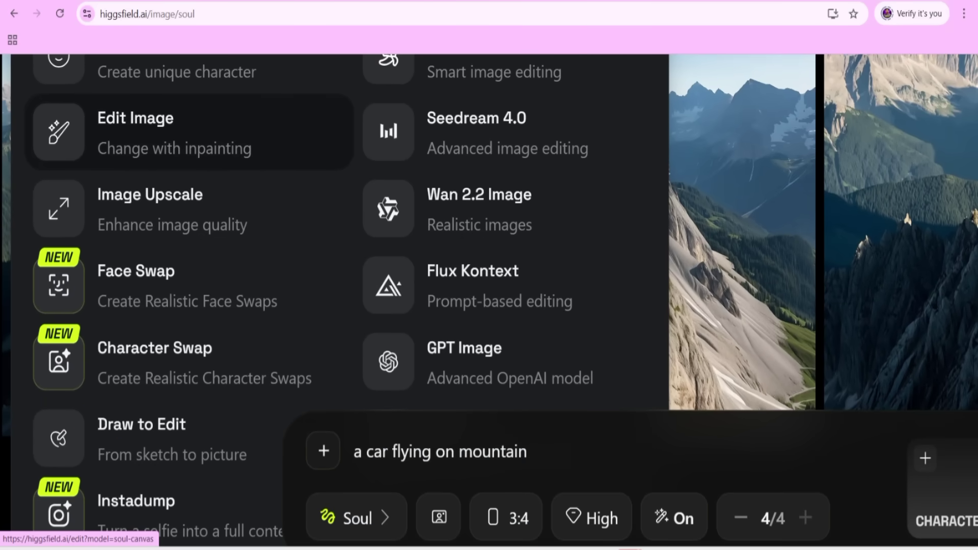
scroll(488, 300, down, 1)
scroll(489, 300, up, 7)
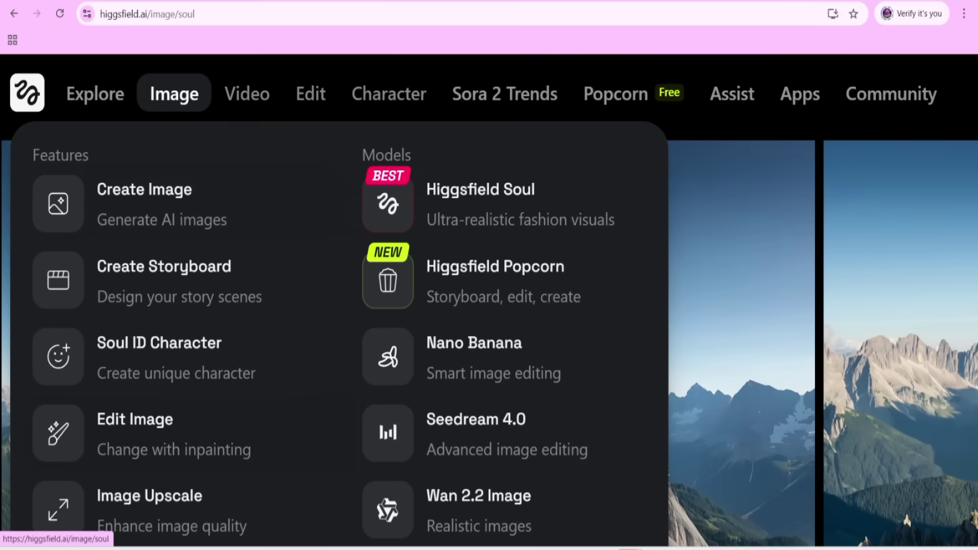
- Browse the video features and models and open the Create Video tool
mouse_move(247, 94)
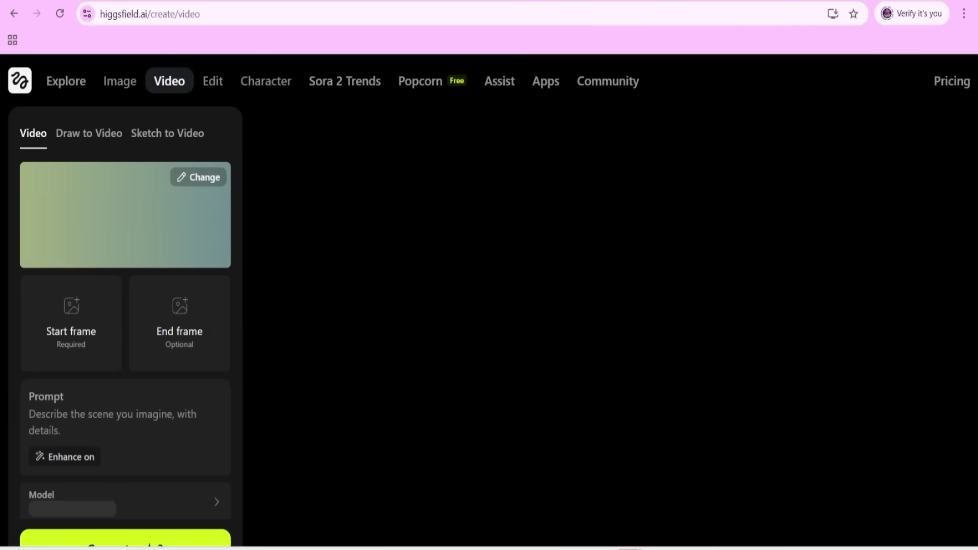
mouse_move(169, 81)
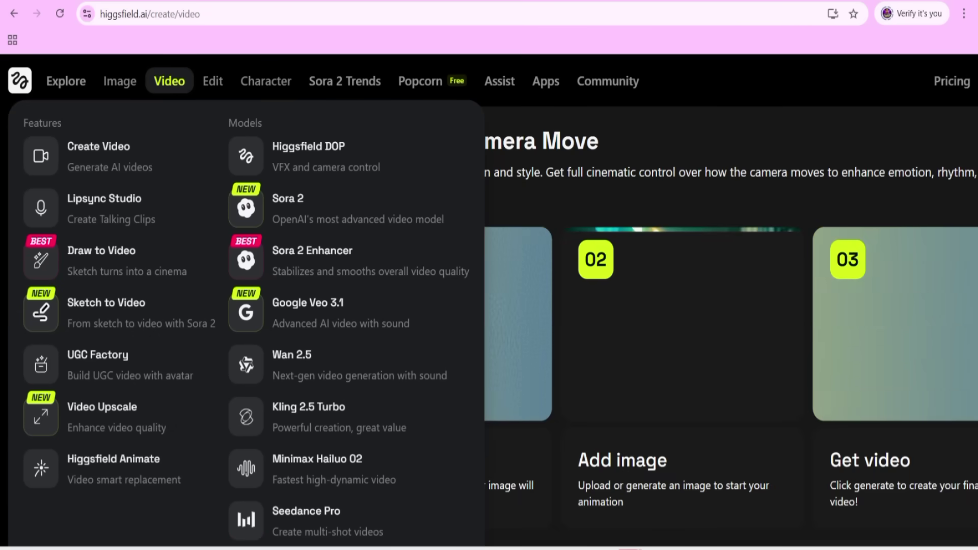
scroll(94, 174, up, 5)
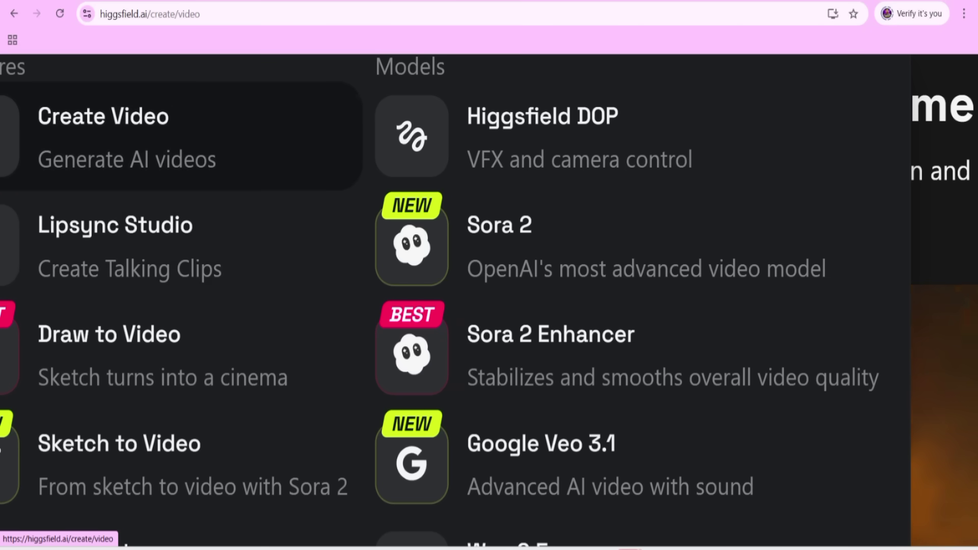
click(109, 158)
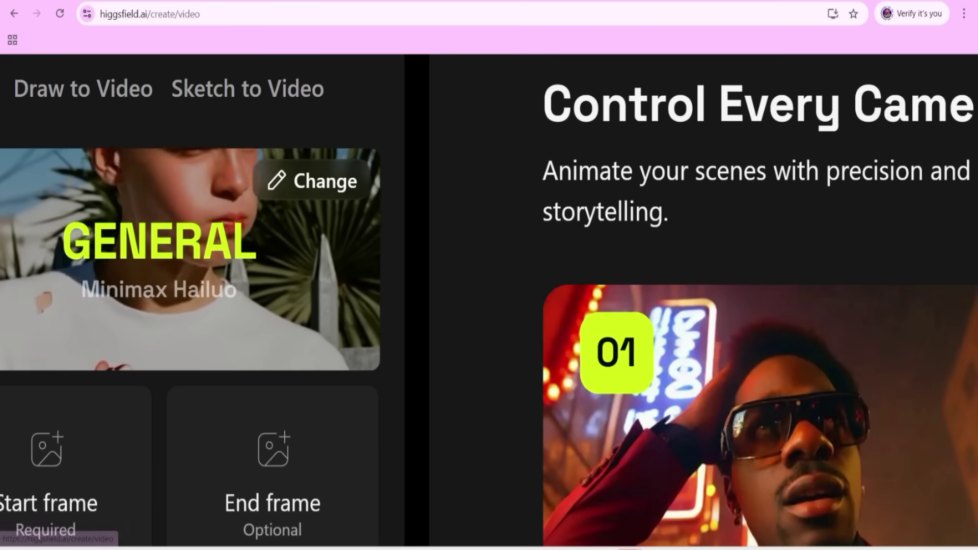
scroll(108, 185, down, 5)
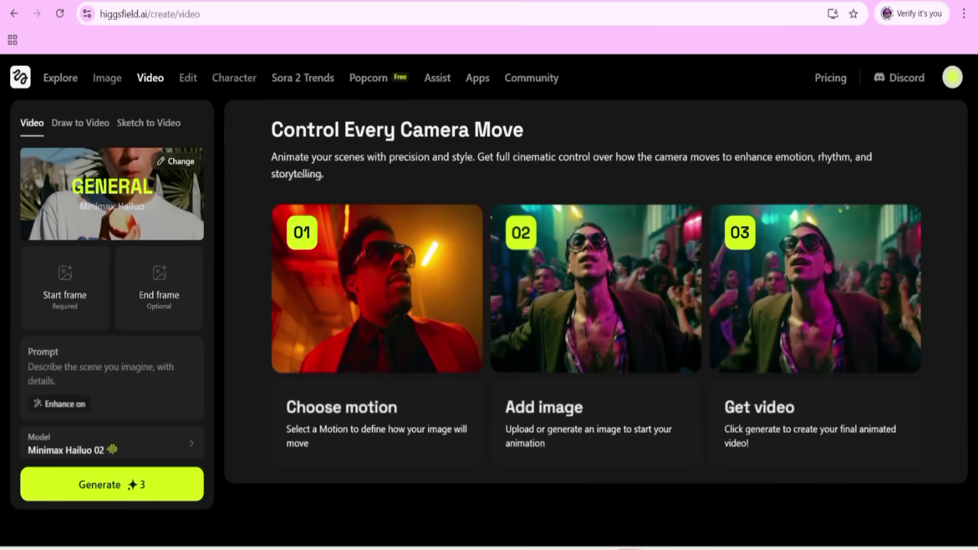
- Upload Gemini_Generated_Image_me2svjme2svjme2s from Downloads as the video's start frame
scroll(2, 301, up, 5)
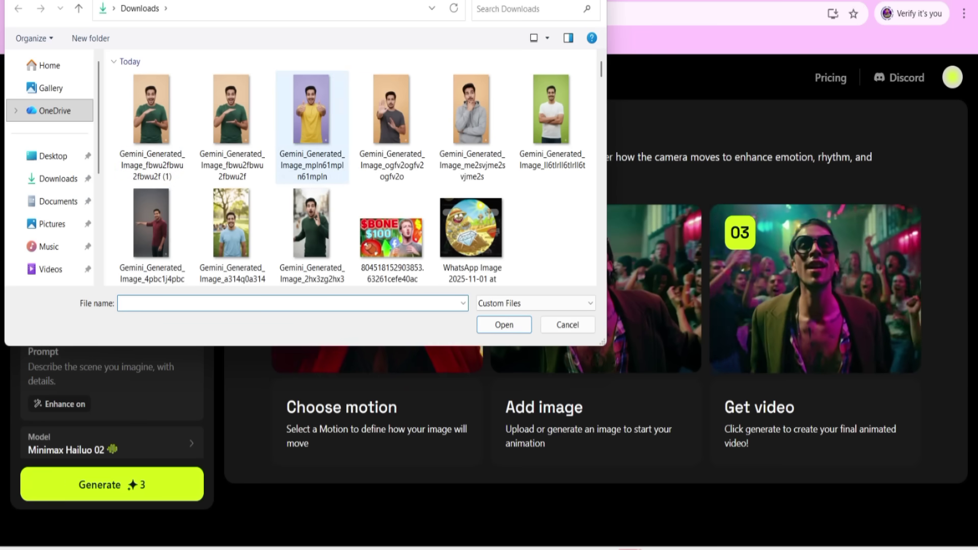
click(472, 127)
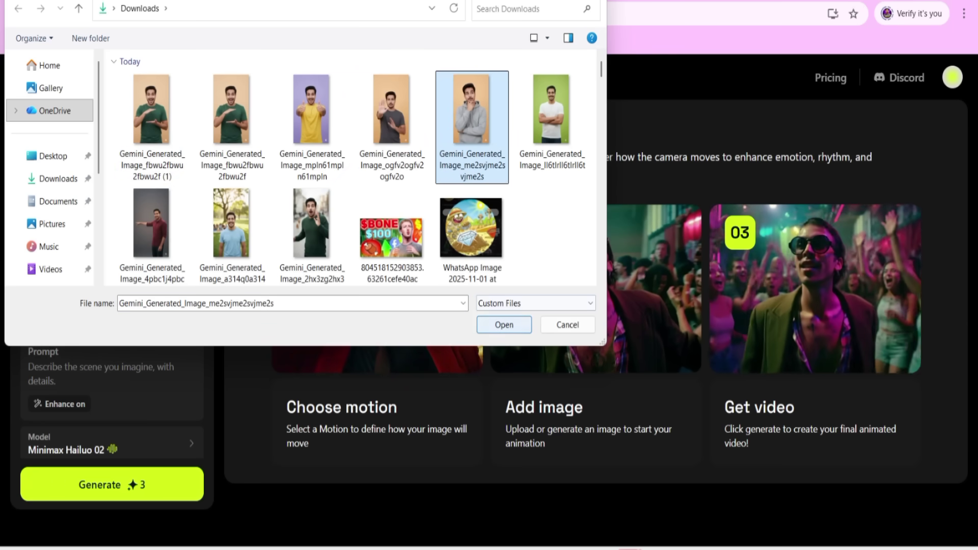
click(504, 324)
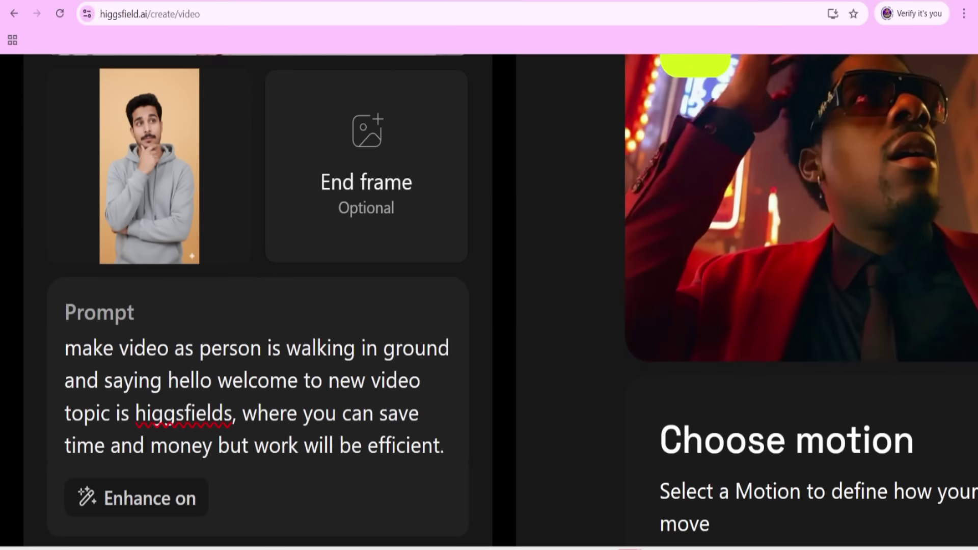
- Read through the video prompt about a person walking in the ground and introducing the Higgsfield topic
drag(65, 348, 388, 413)
click(388, 414)
scroll(389, 413, down, 1)
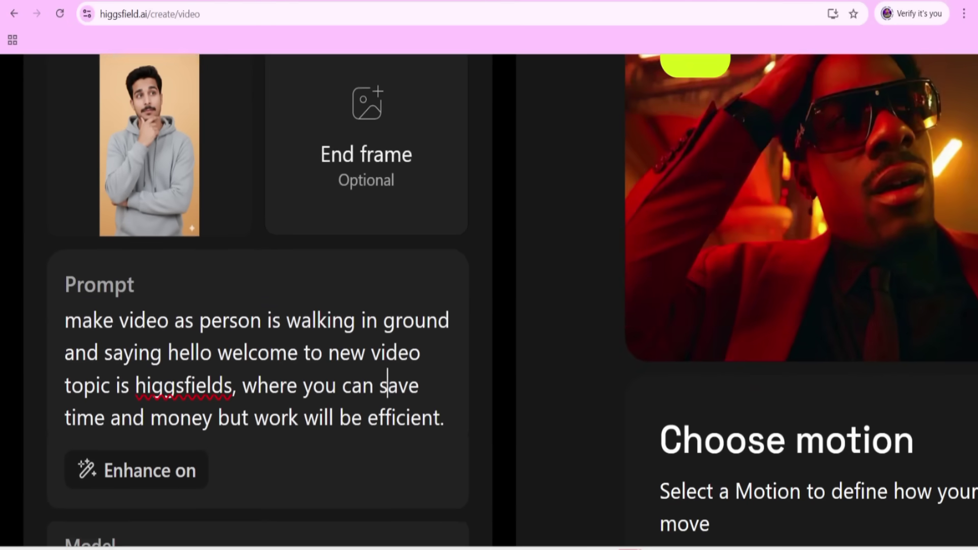
- Choose a video duration of 10s and a resolution of 1080p, and check the generation settings
scroll(257, 306, down, 5)
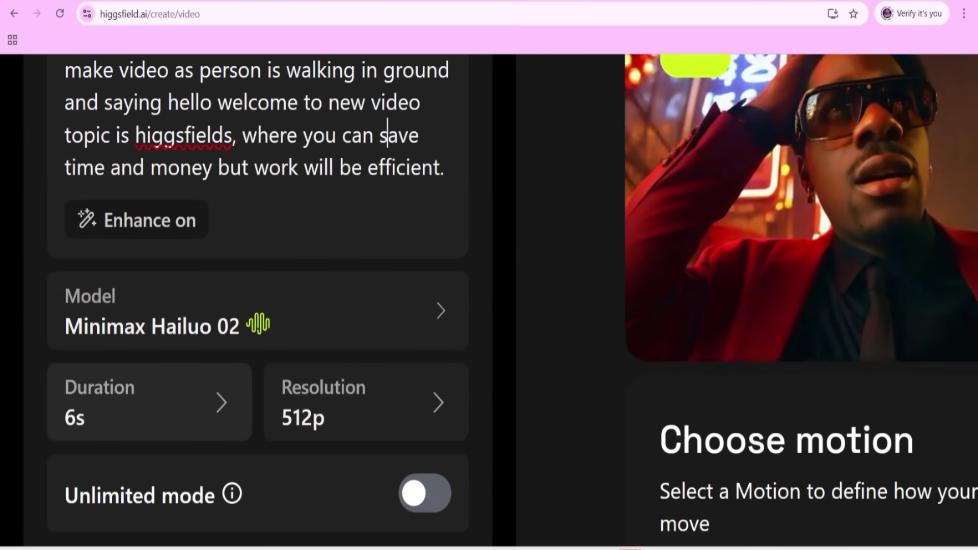
click(149, 402)
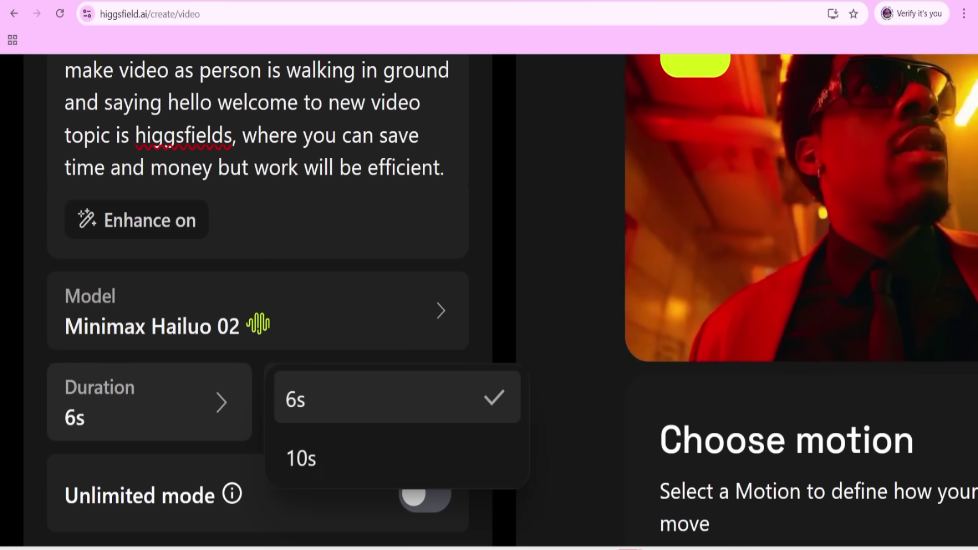
click(336, 457)
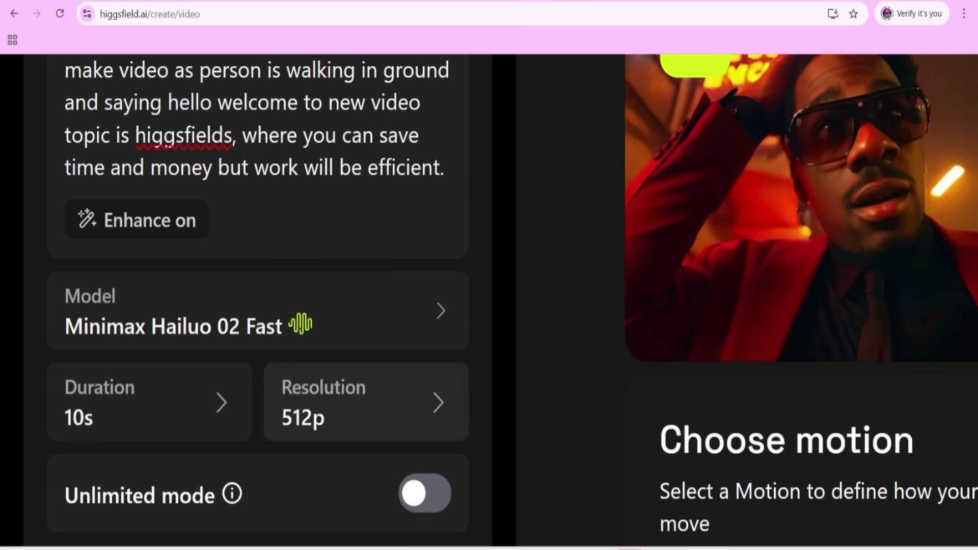
click(366, 402)
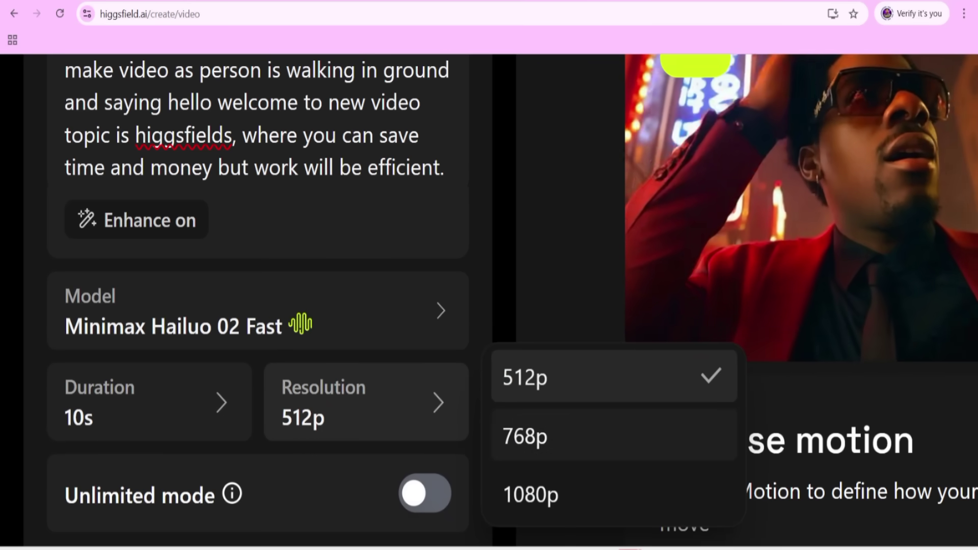
click(529, 494)
scroll(257, 306, down, 3)
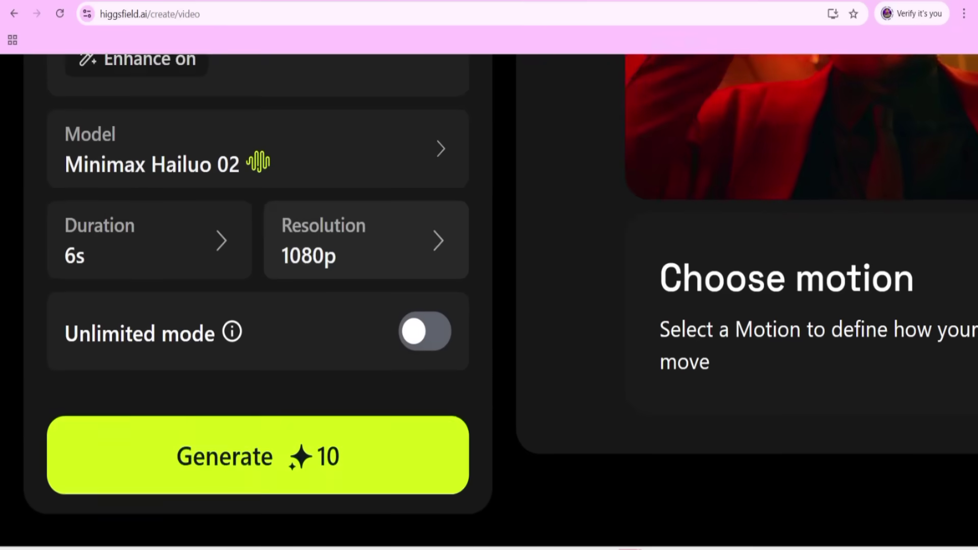
- Generate the image-to-video clip with the Minimax Hailuo 02 model at 6s and 1080p
scroll(258, 305, down, 1)
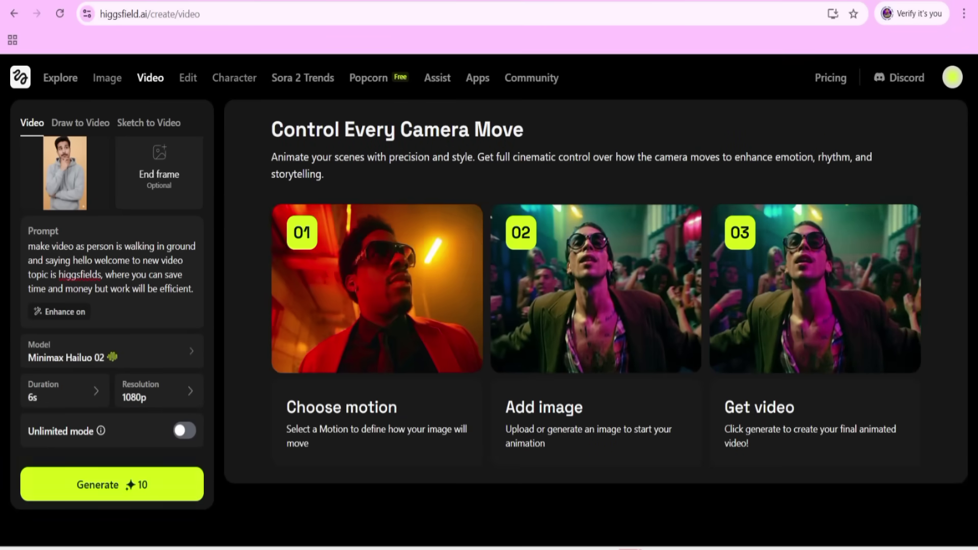
click(112, 485)
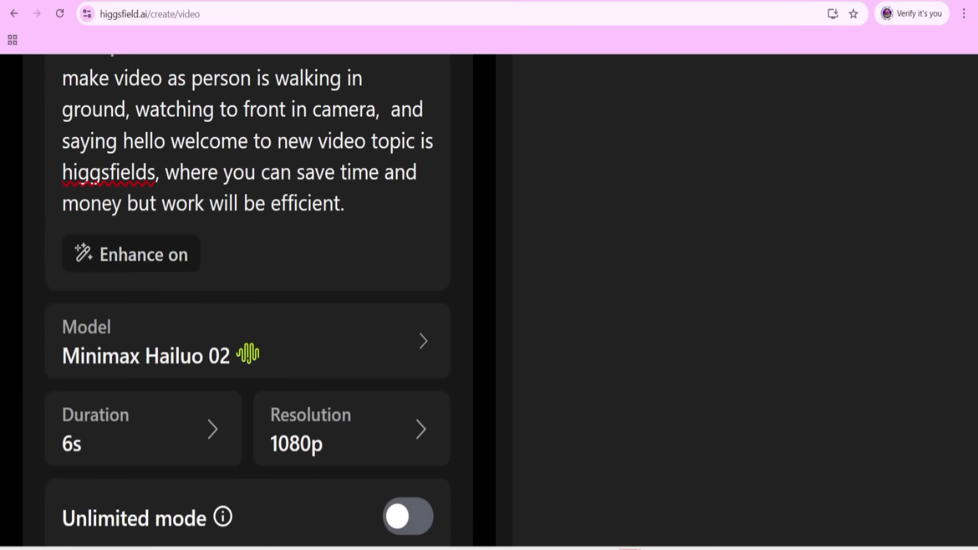
- Browse the available video models, including Minimax Hailuo, Google Veo, Wan, Kling and Seedance, and glance over the image features
click(248, 341)
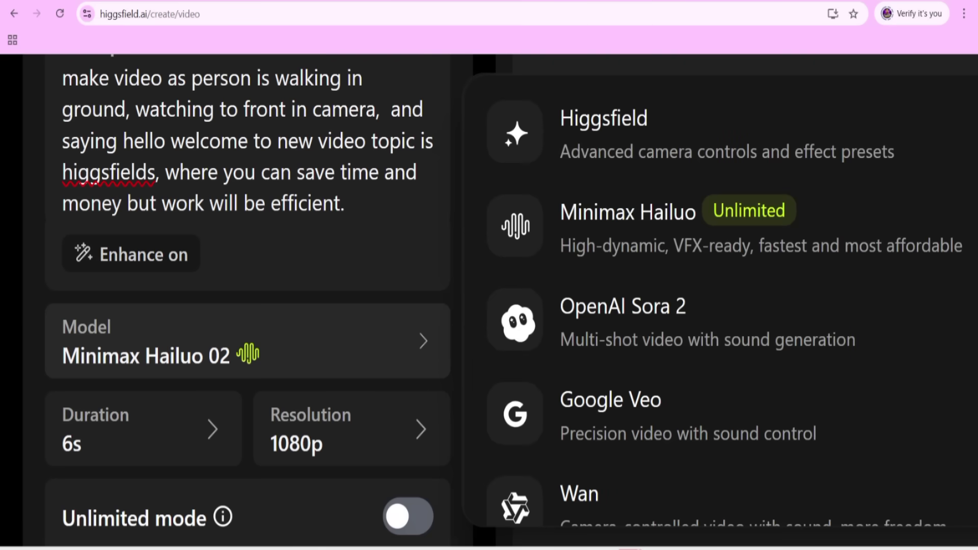
mouse_move(632, 225)
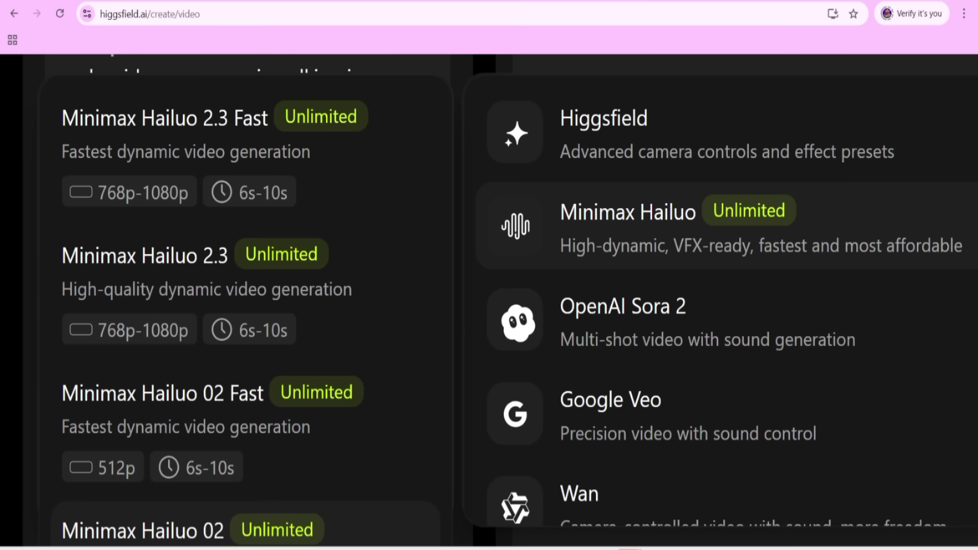
scroll(626, 224, down, 4)
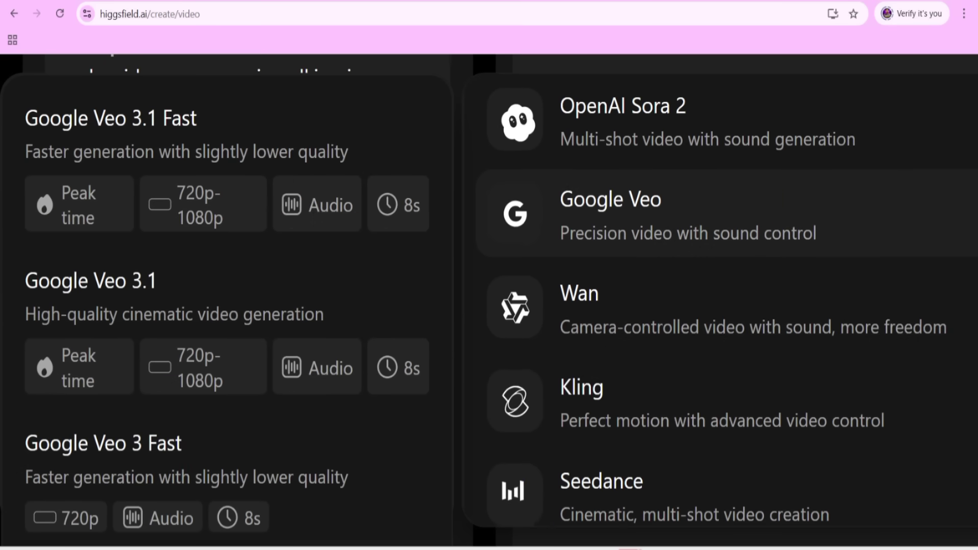
scroll(626, 204, down, 3)
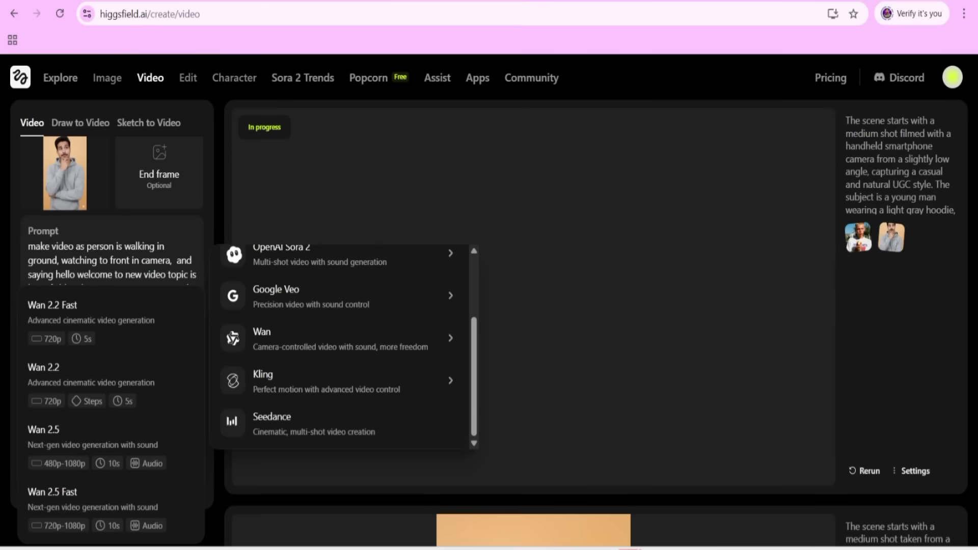
mouse_move(107, 78)
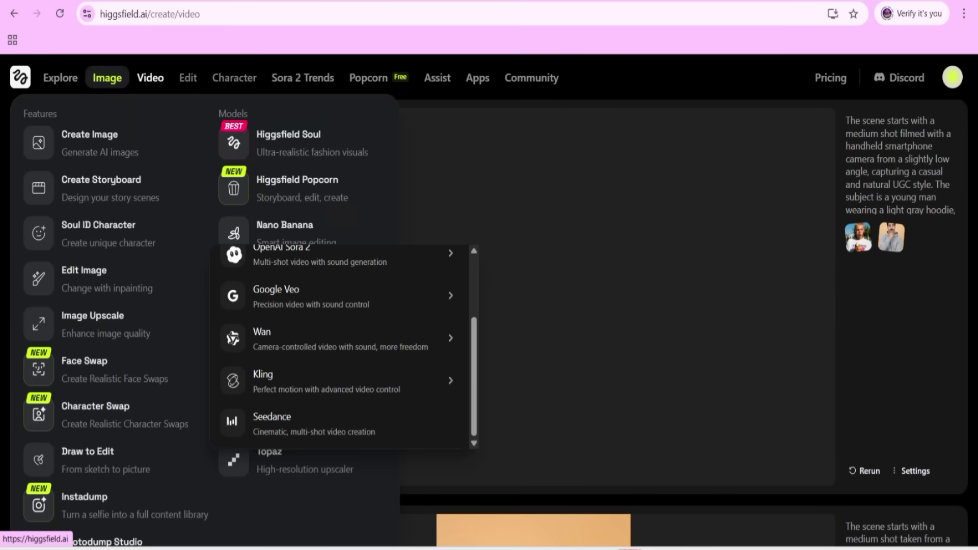
mouse_move(150, 77)
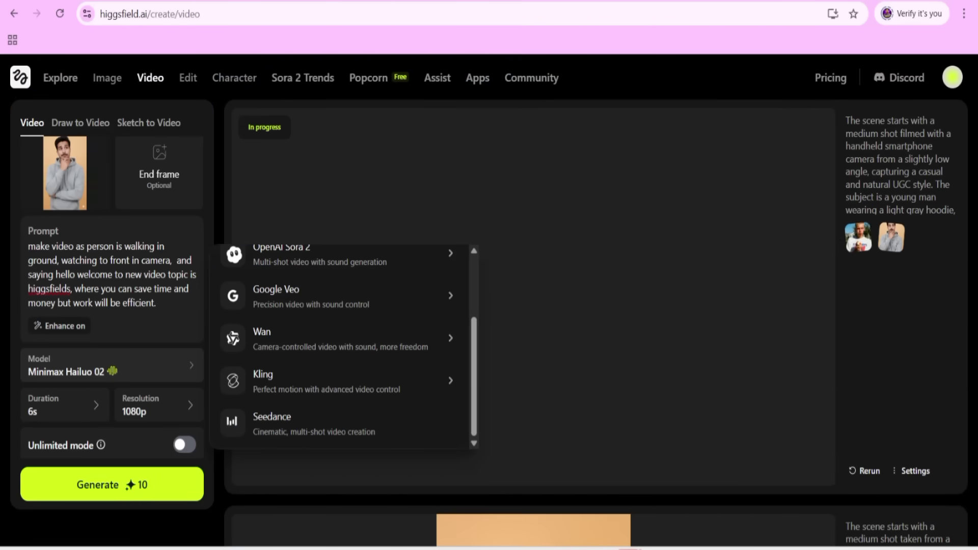
mouse_move(344, 297)
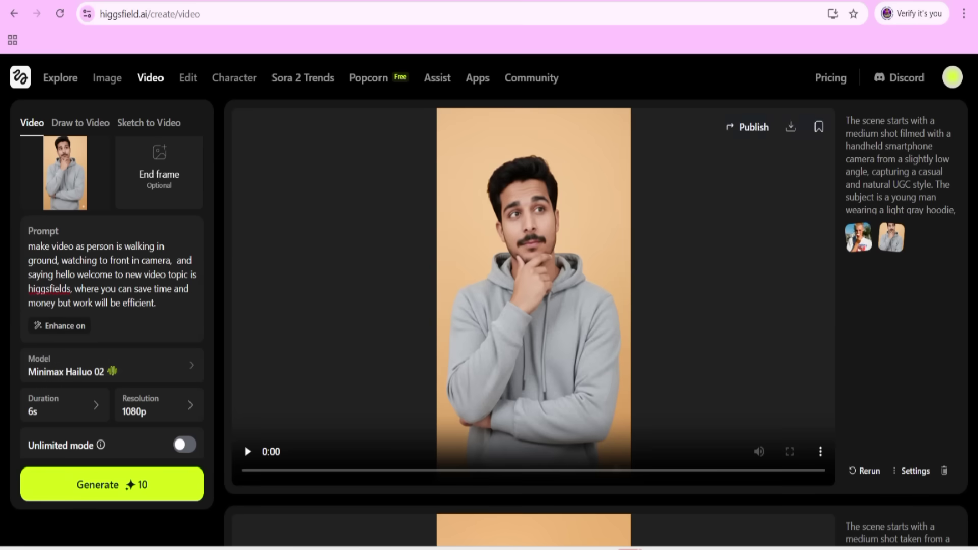
- Play the generated videos of the man in the gray hoodie and review both clips
scroll(596, 324, down, 8)
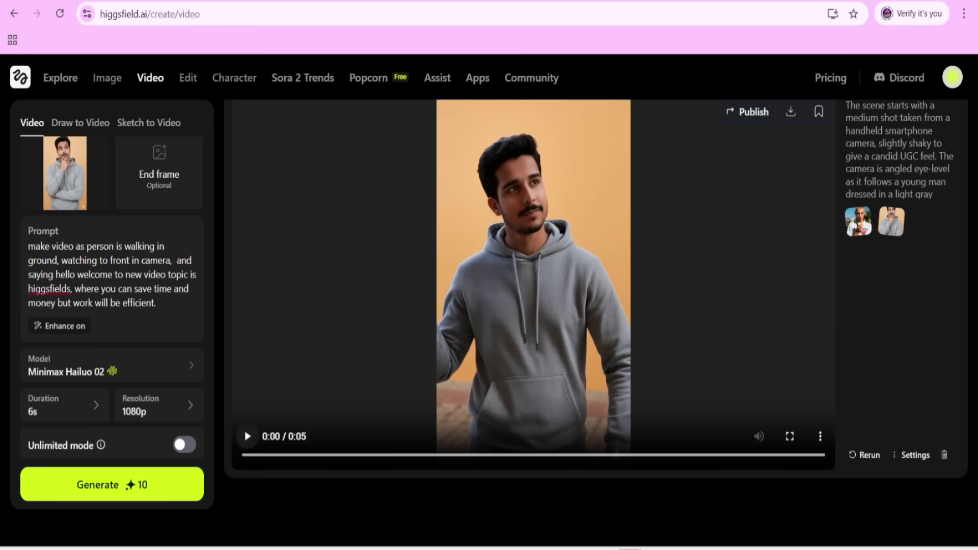
click(248, 437)
click(247, 437)
click(248, 437)
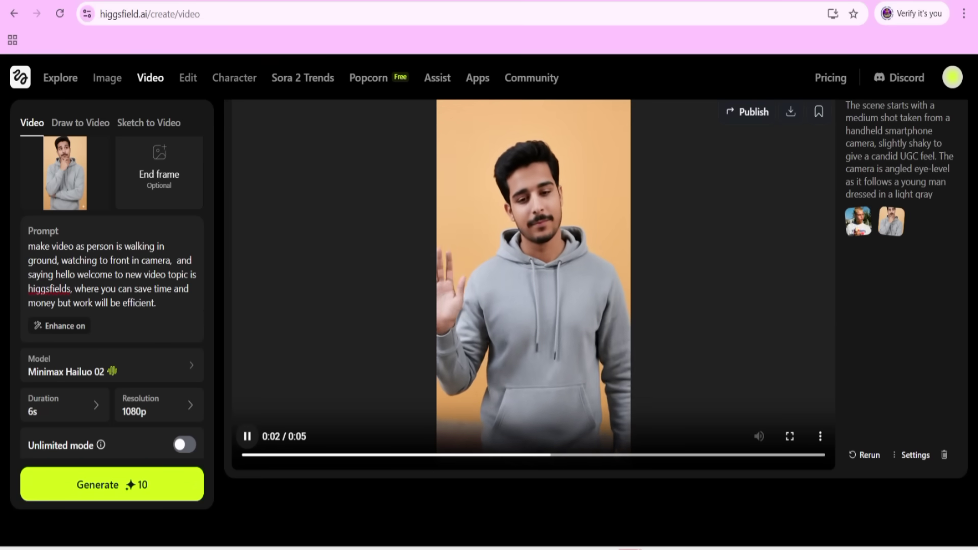
scroll(596, 324, up, 5)
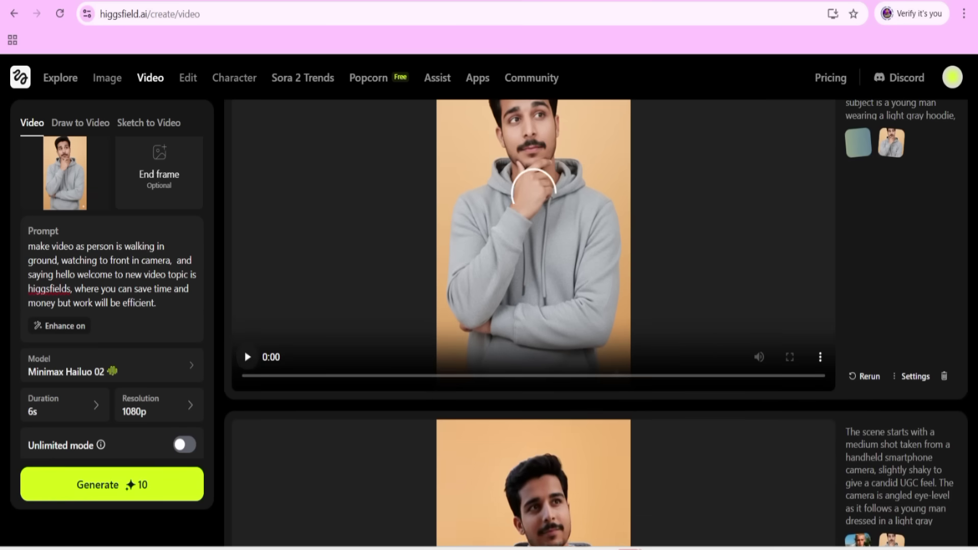
scroll(596, 323, up, 2)
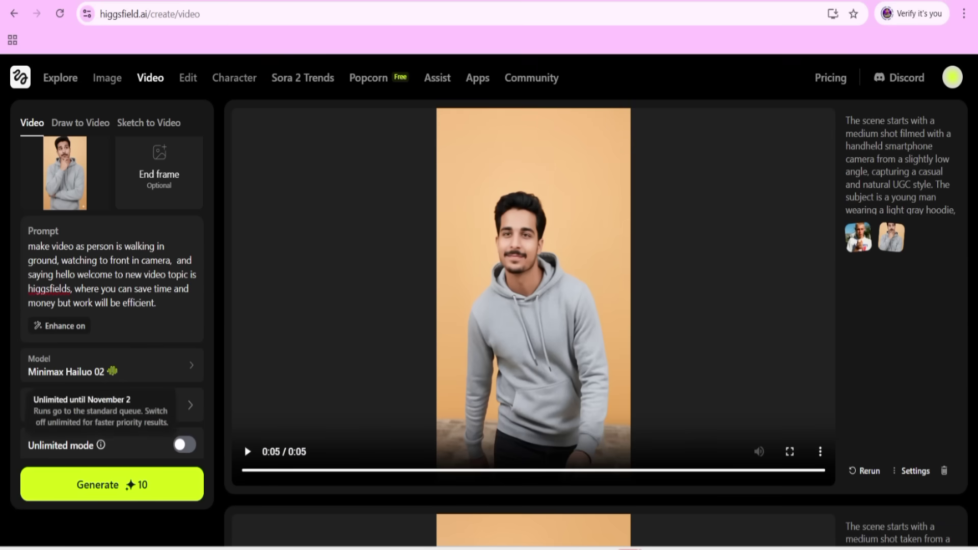
scroll(56, 265, up, 5)
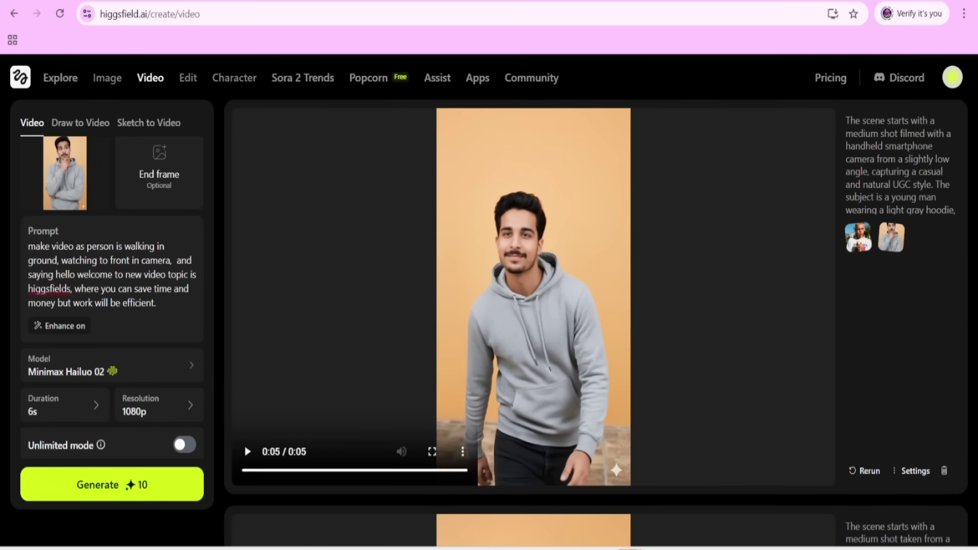
- Open the Face Swap tool and upload the man in the white T-shirt as the face photo and a video thumbnail as the target image
mouse_move(188, 77)
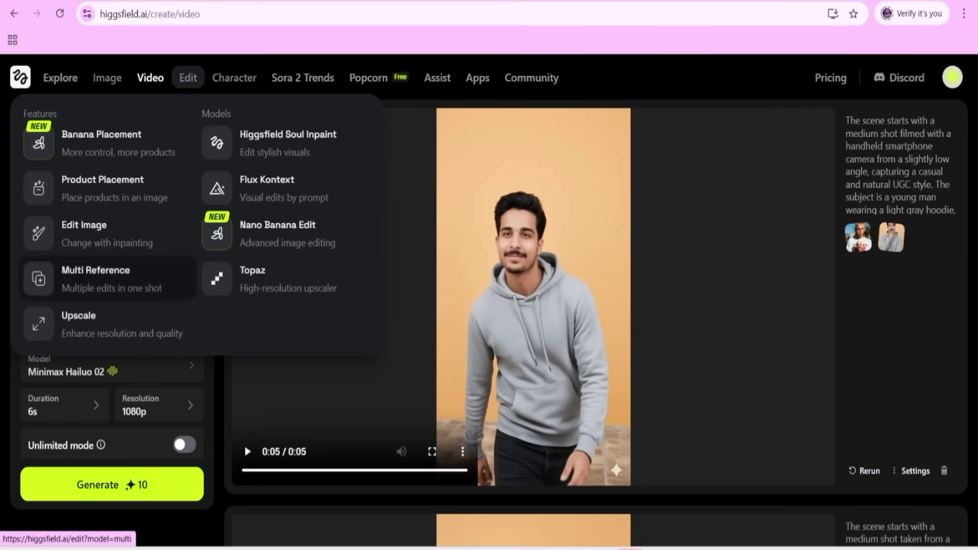
mouse_move(234, 77)
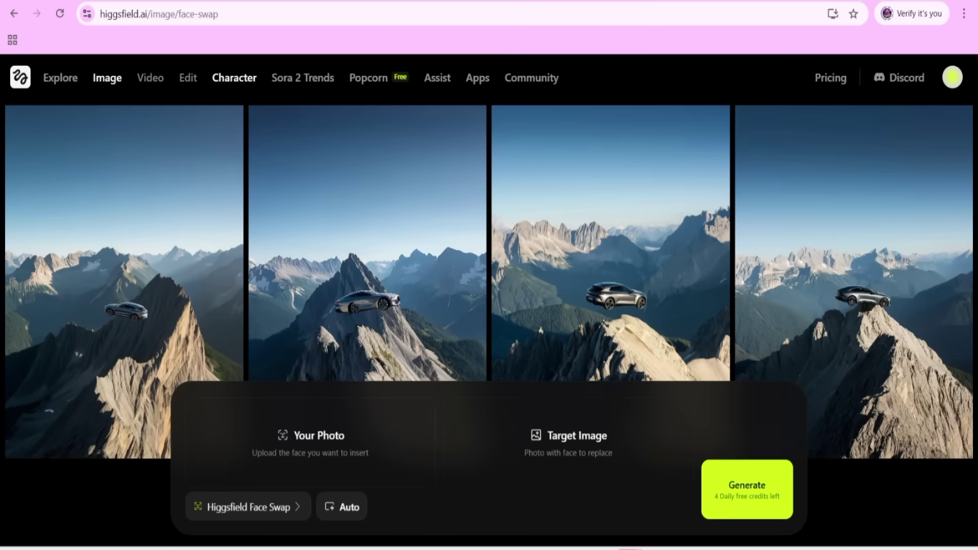
scroll(309, 457, up, 5)
scroll(310, 457, down, 2)
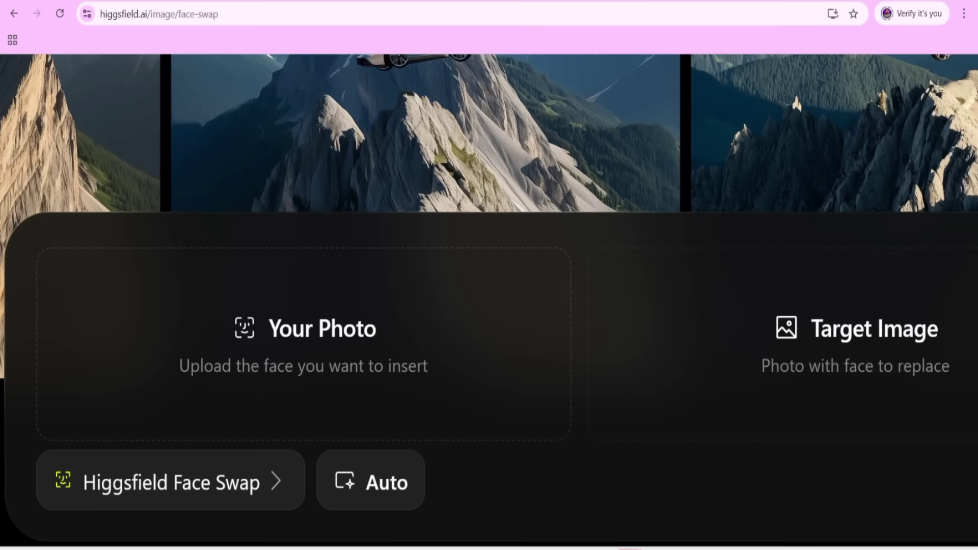
scroll(752, 438, right, 4)
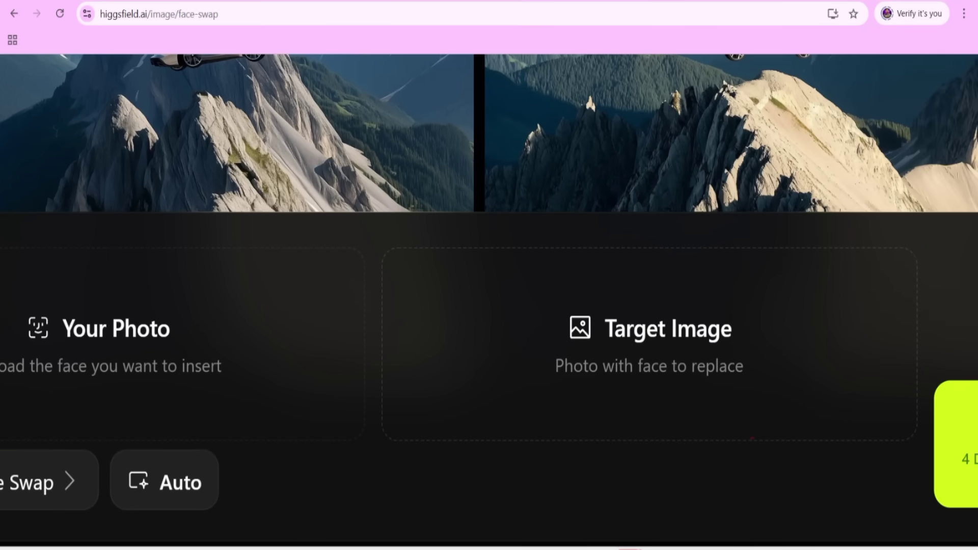
scroll(752, 437, down, 5)
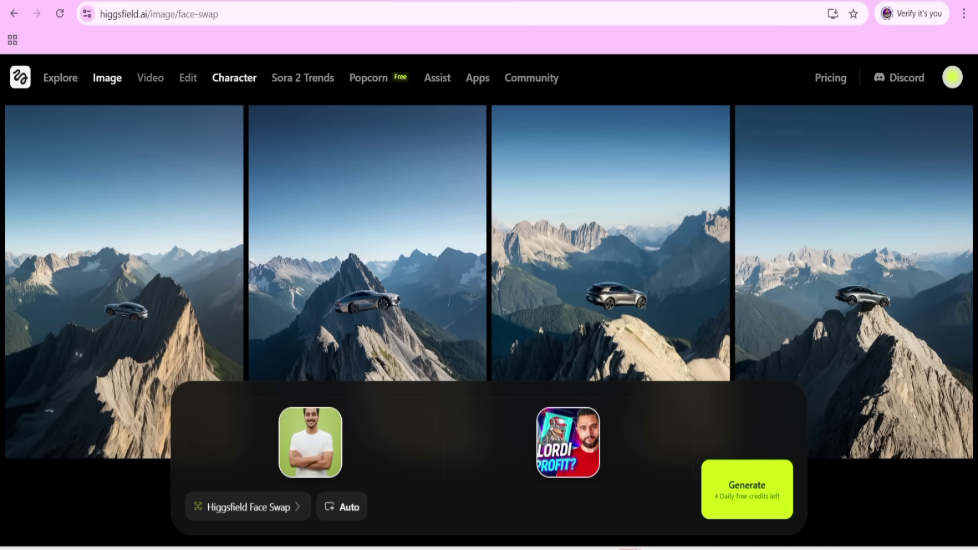
- Generate the face swap with Higgsfield Face Swap and look over the swapped images
click(746, 490)
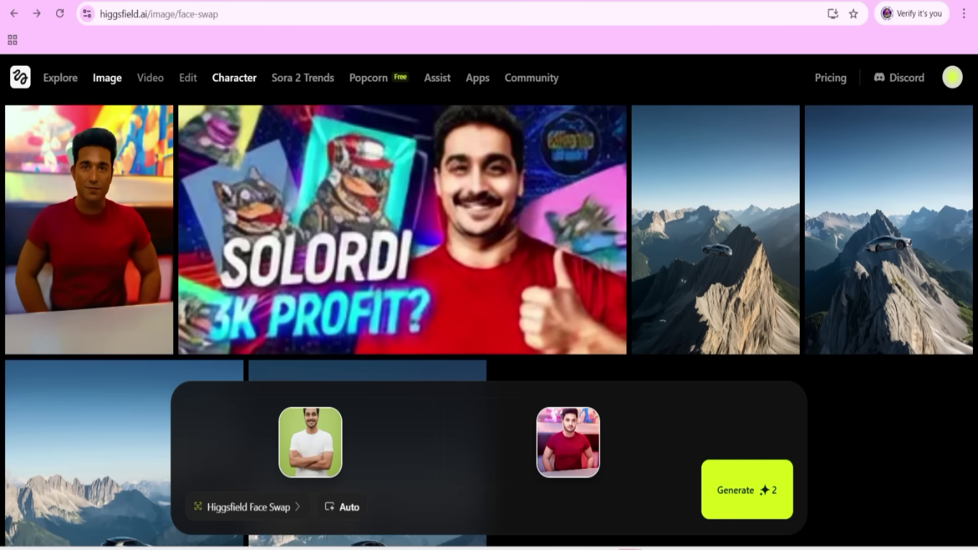
mouse_move(89, 229)
scroll(89, 229, down, 8)
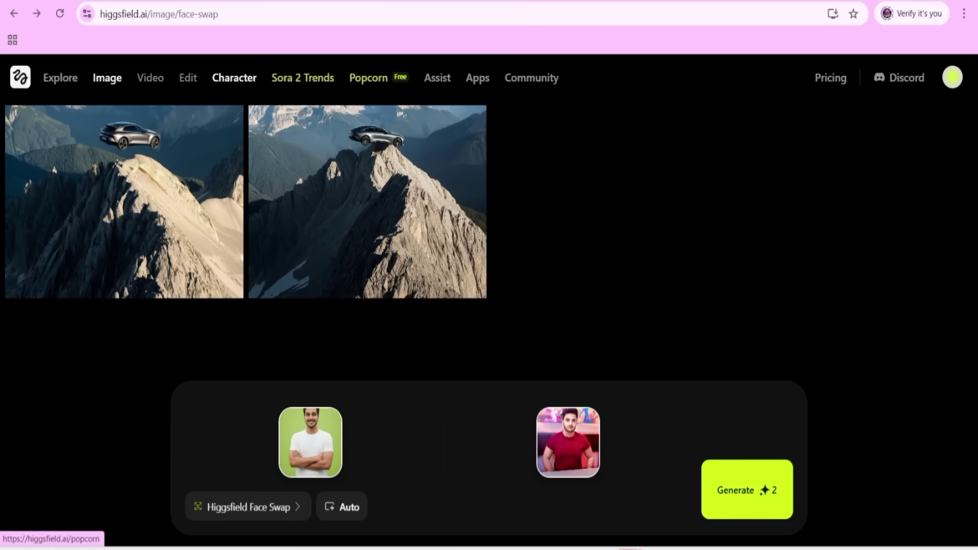
- Open Popcorn and look over its storyboard creation options
click(368, 78)
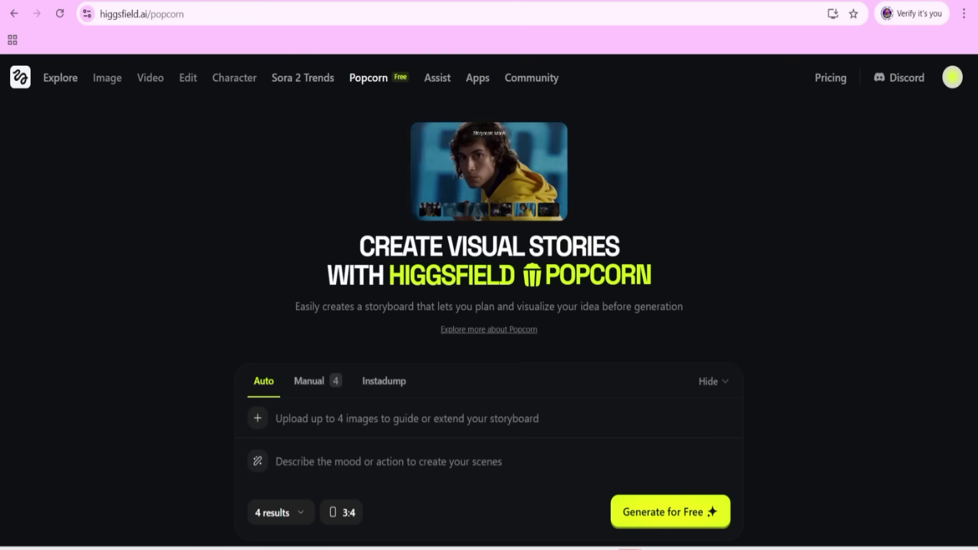
scroll(364, 427, up, 5)
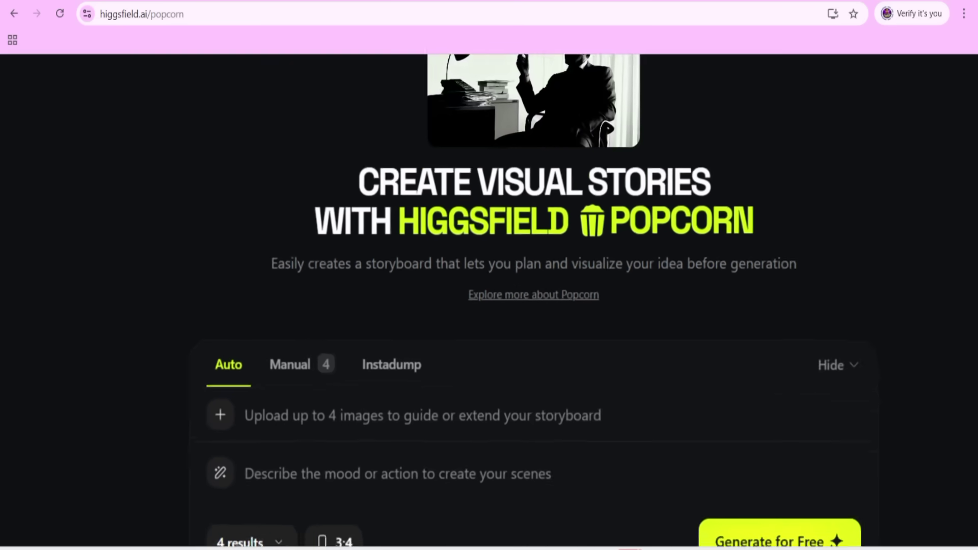
scroll(363, 427, down, 5)
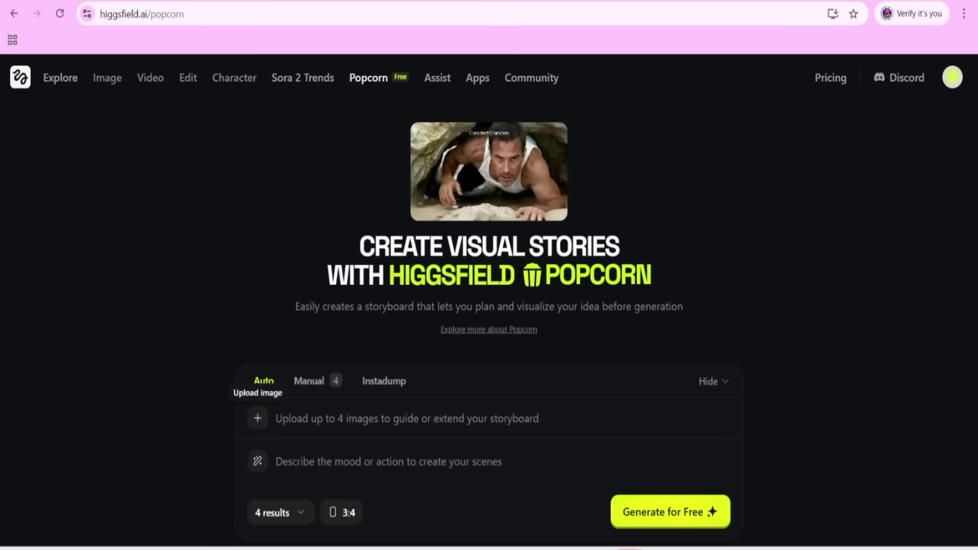
- Upload four Gemini_Generated_Image portraits from Downloads as storyboard references: yellow shirt, dark gray shirt, gray hoodie and white T-shirt
click(258, 418)
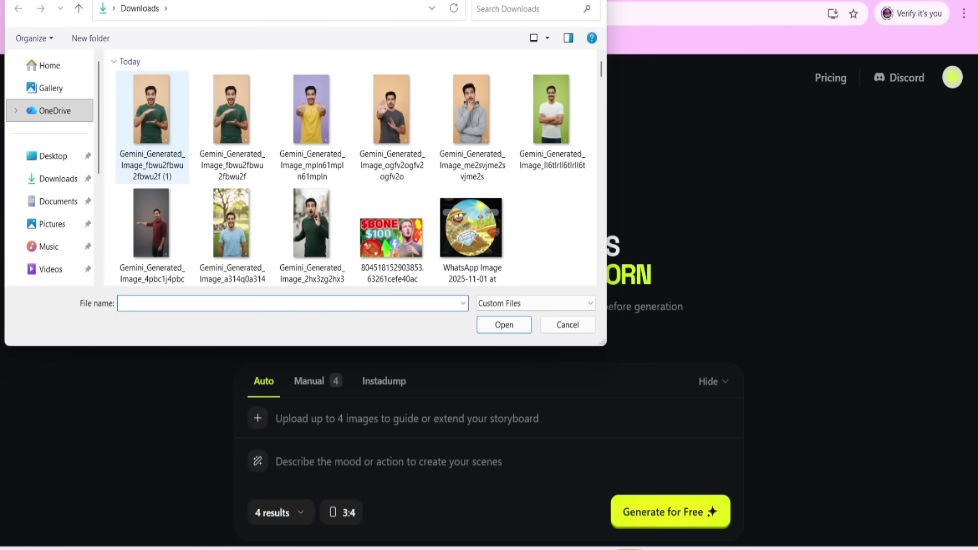
mouse_move(115, 115)
mouse_down()
mouse_move(285, 135)
mouse_move(107, 105)
mouse_up()
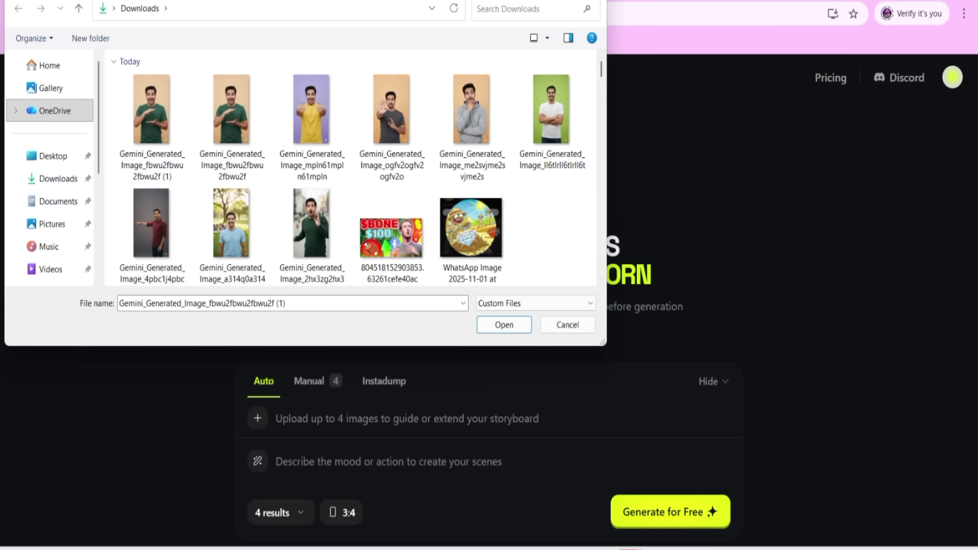
drag(552, 113, 532, 113)
drag(591, 105, 326, 109)
click(504, 325)
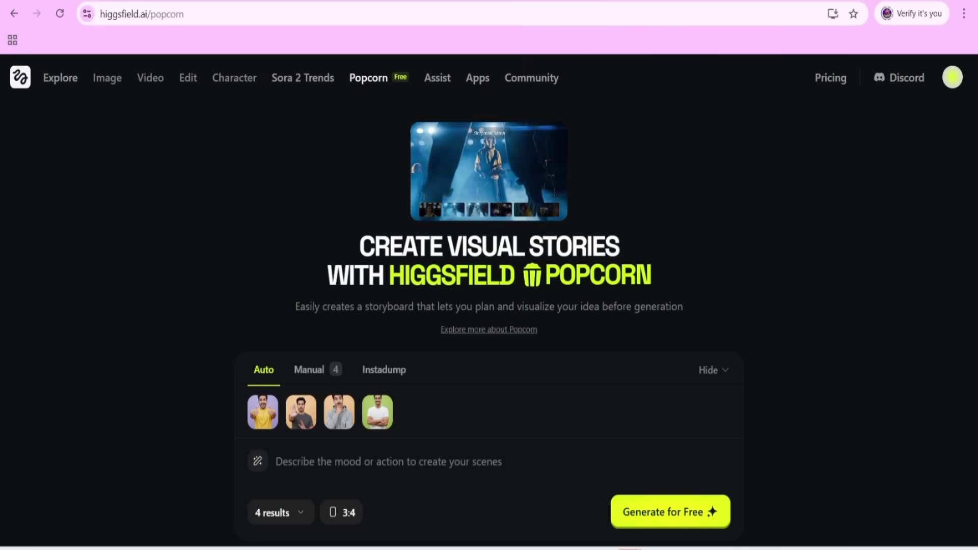
- Generate four 3:4 storyboard images from the prompt "they are sitting in office and discussing like a meeting board offiice in decent dressing."
text(they are sitting in office and discussing like a meeting board offiice in decent dressing.)
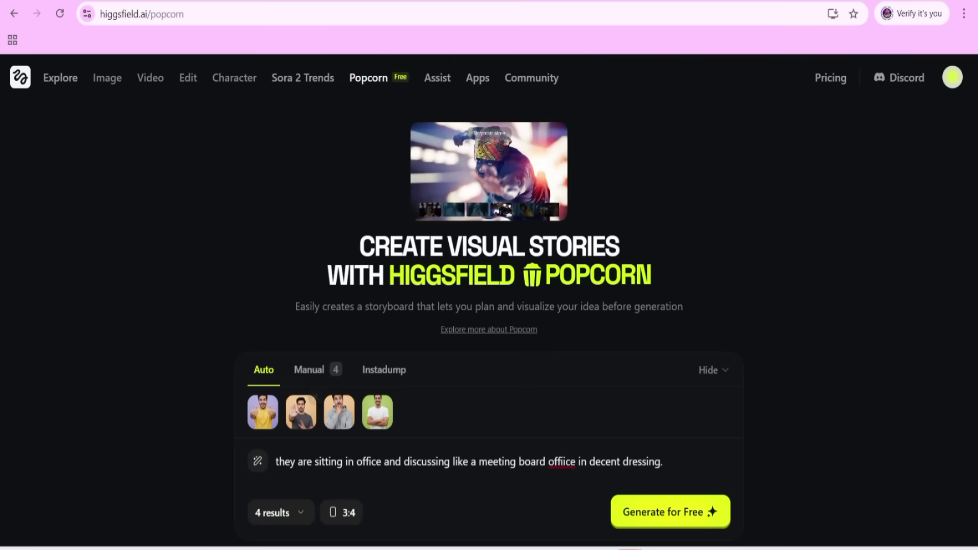
click(670, 511)
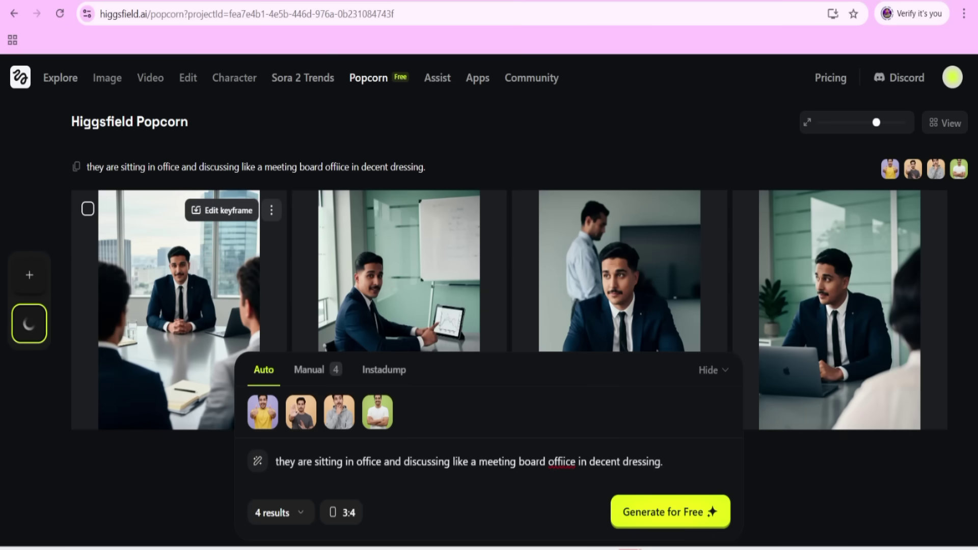
- Examine the four generated office meeting images up close
scroll(137, 330, up, 5)
scroll(137, 330, right, 7)
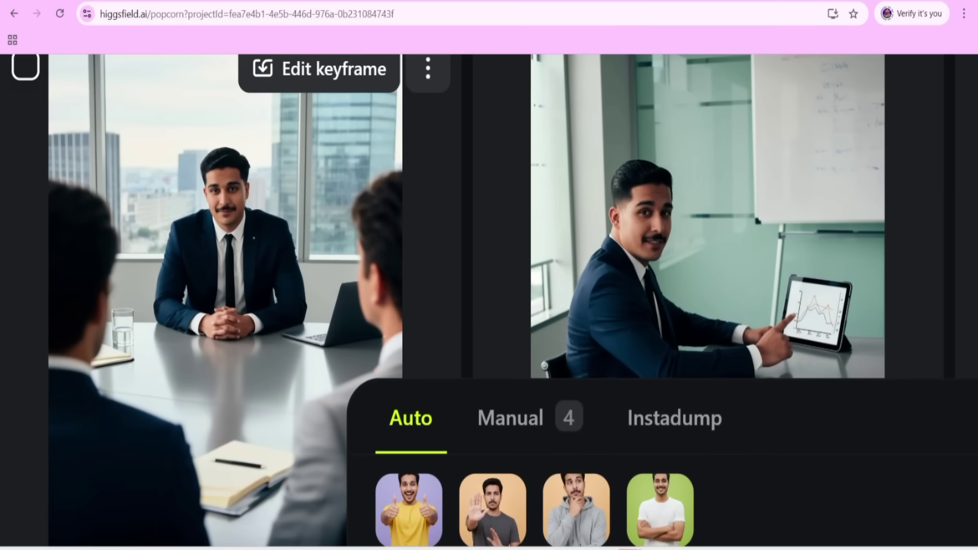
scroll(489, 301, right, 10)
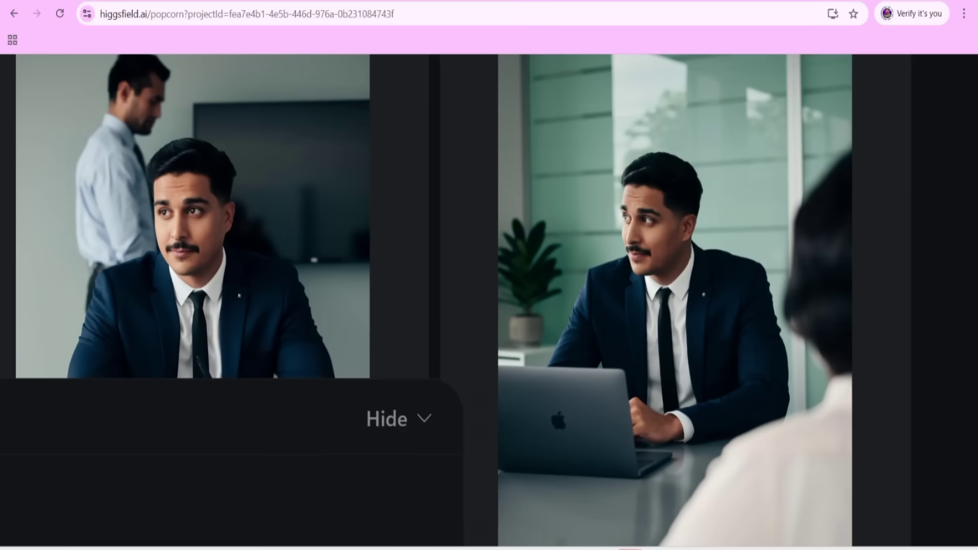
scroll(136, 330, down, 5)
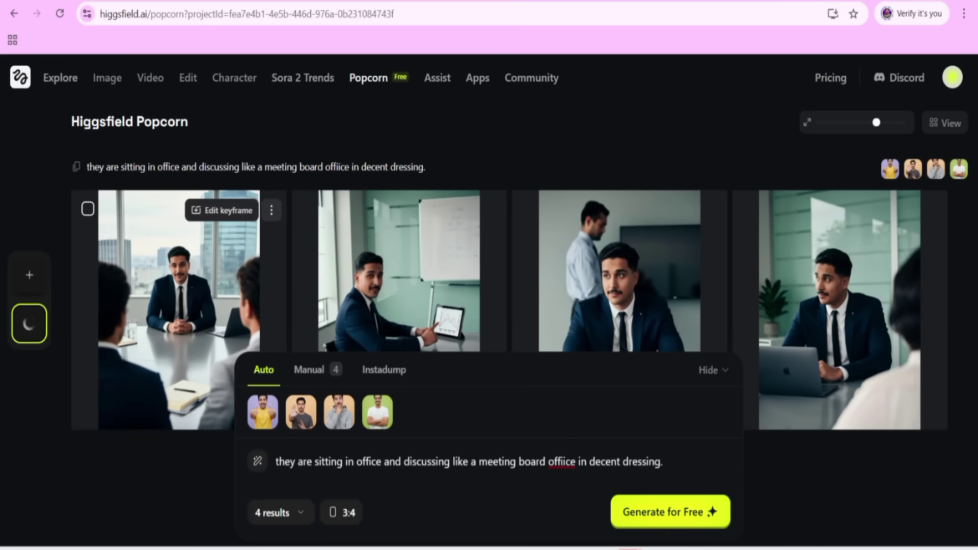
- Send the first office meeting image from the storyboard to the video generator as the start frame for animation
click(271, 210)
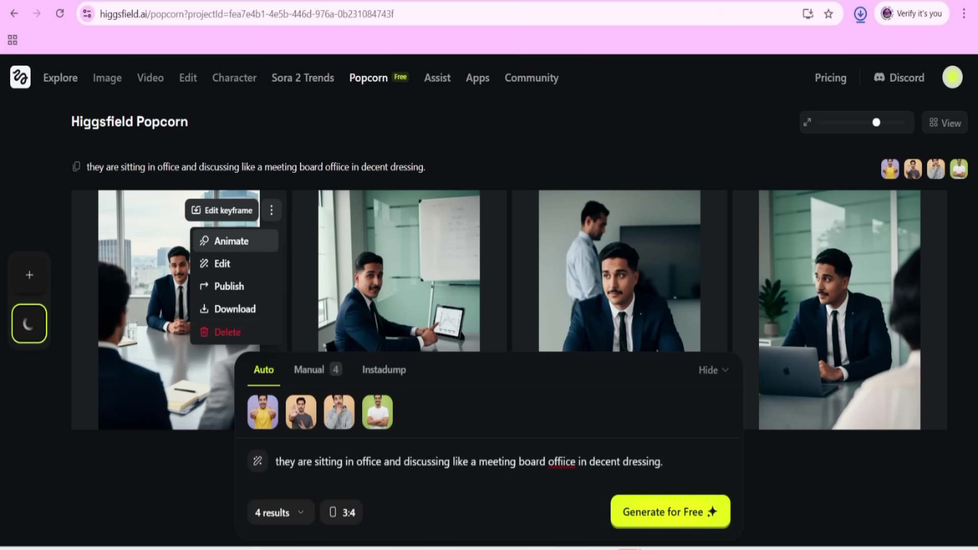
click(232, 241)
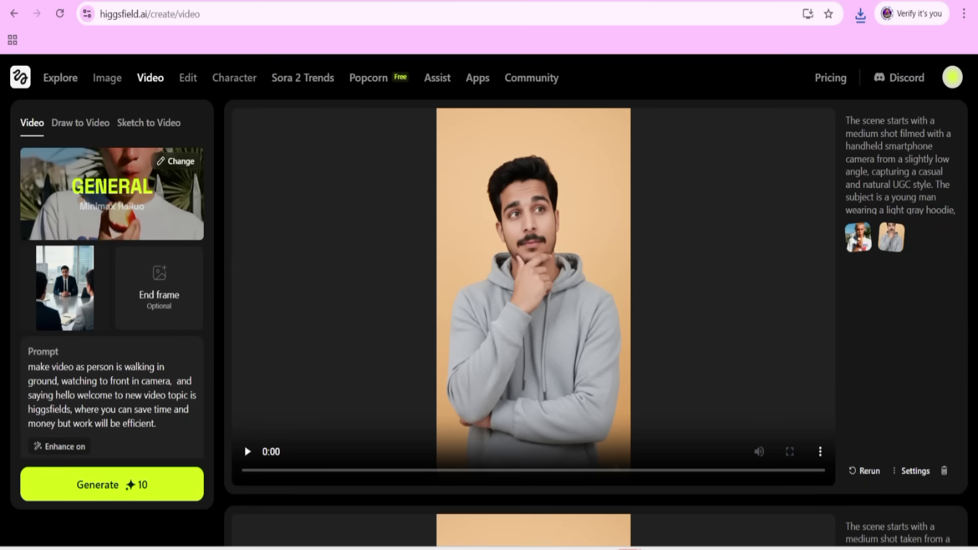
click(157, 424)
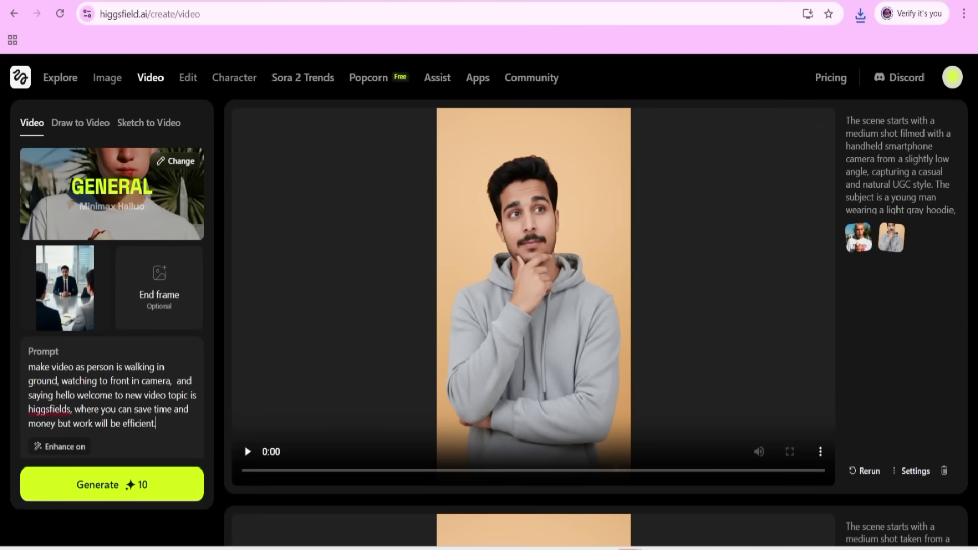
- Reopen the office meeting storyboard in Popcorn and generate a video that uses its whiteboard image as the end frame
click(369, 78)
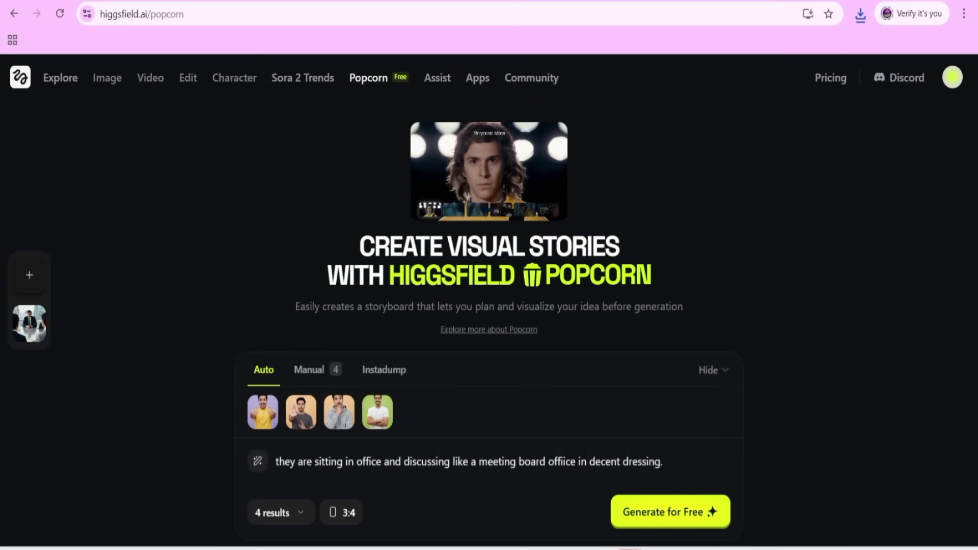
click(29, 324)
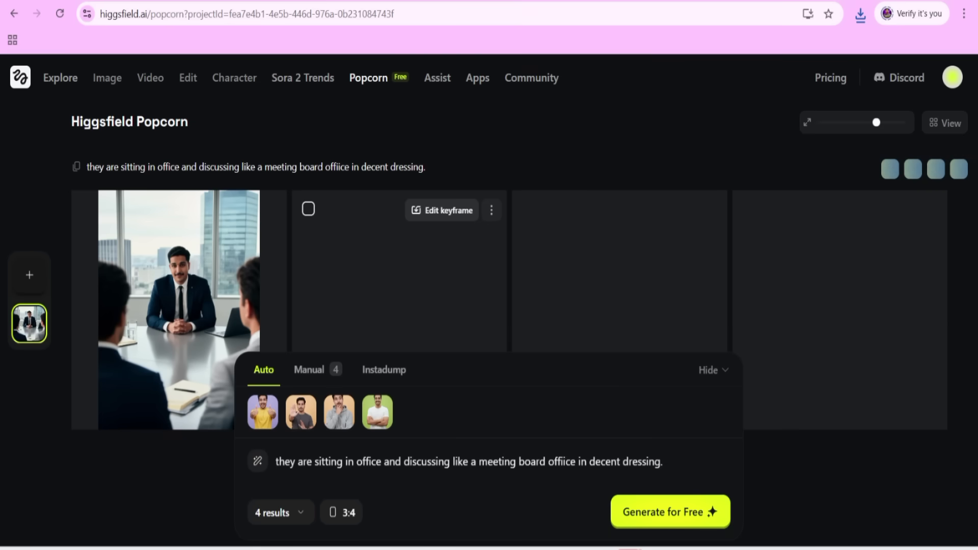
scroll(399, 270, down, 2)
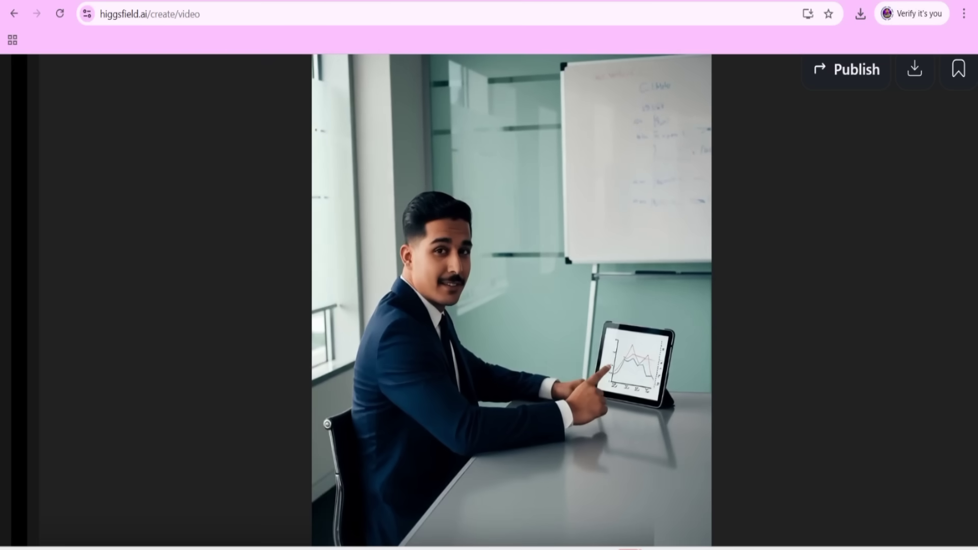
scroll(572, 229, down, 5)
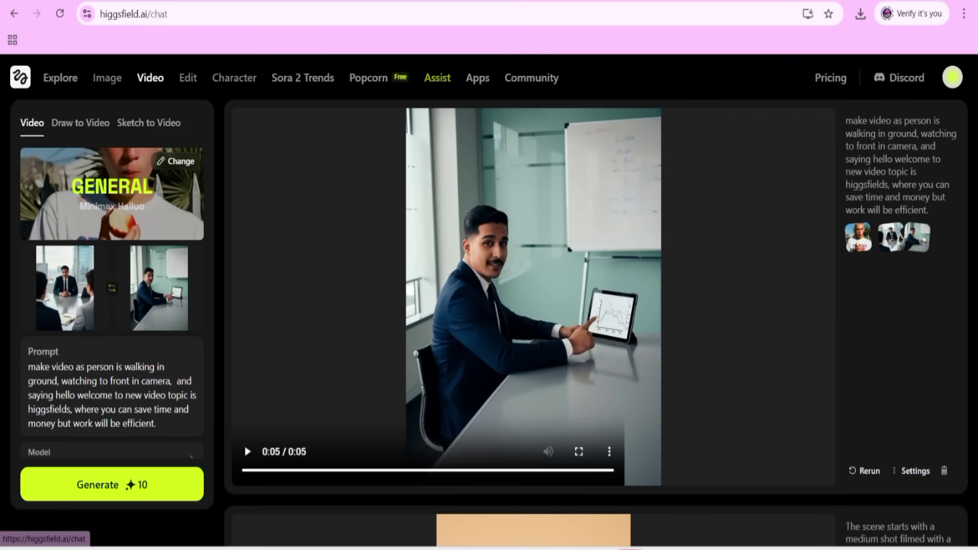
- Visit Assist and browse the images shared in the Community gallery
click(437, 78)
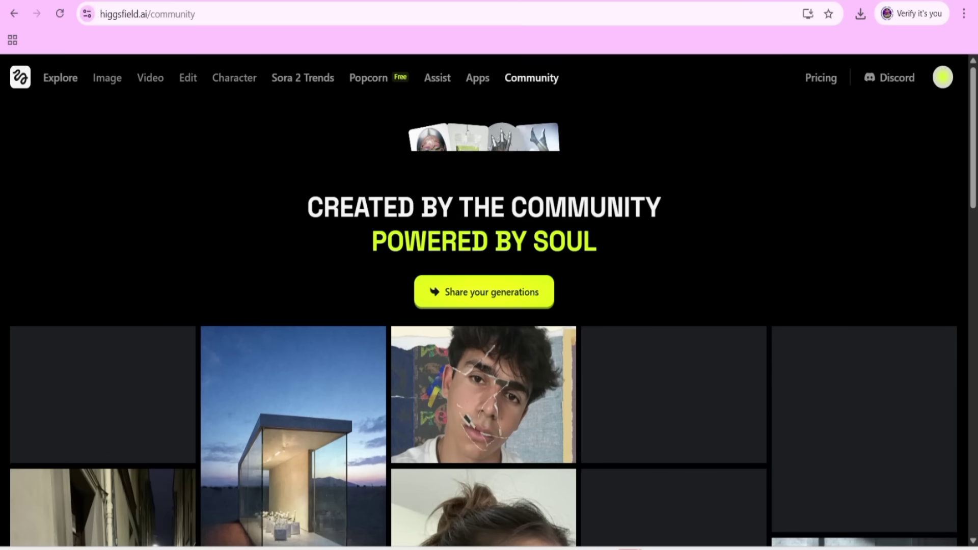
scroll(484, 316, down, 1)
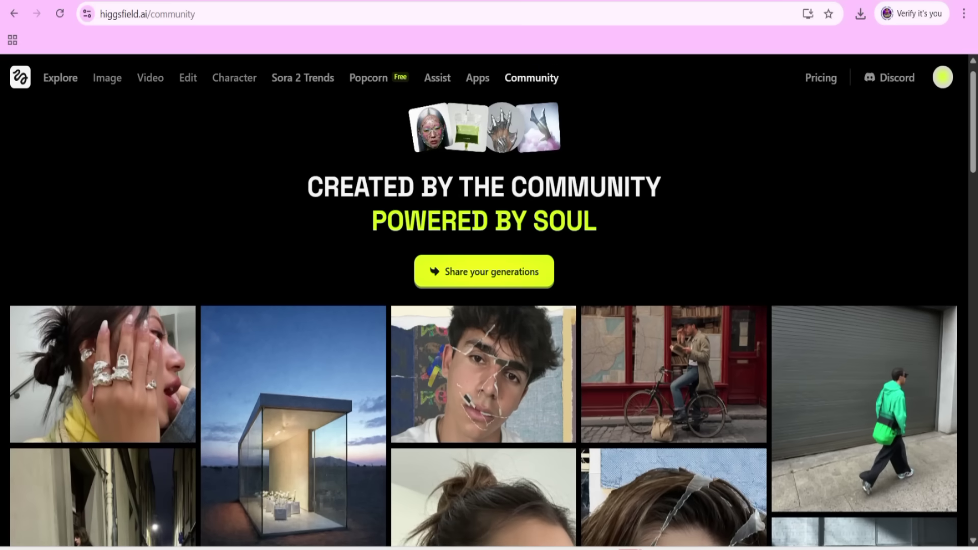
scroll(484, 407, down, 4)
scroll(484, 356, down, 3)
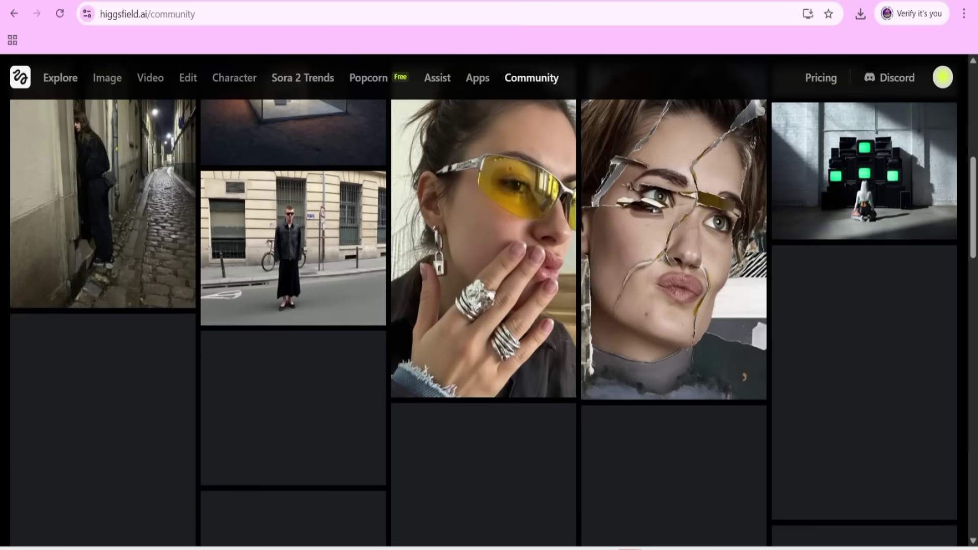
scroll(484, 356, up, 6)
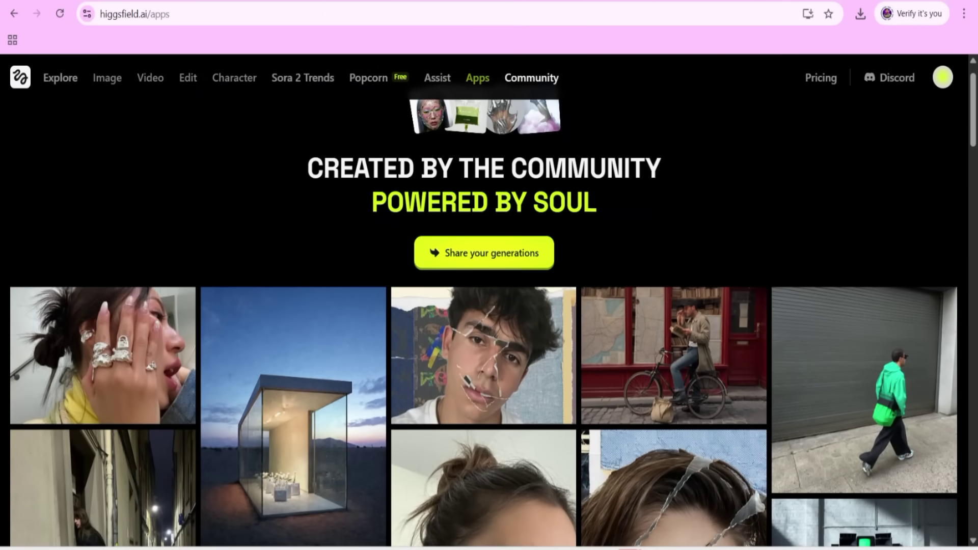
- Browse the Higgsfield Apps catalog, looking over its ready-made effects and ad templates
scroll(479, 79, down, 6)
scroll(484, 229, down, 15)
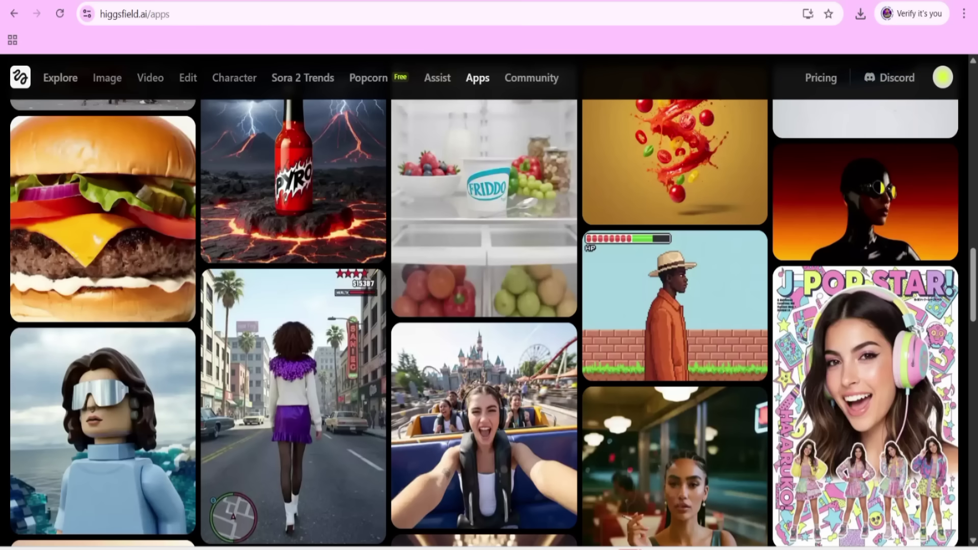
click(942, 77)
scroll(484, 306, up, 10)
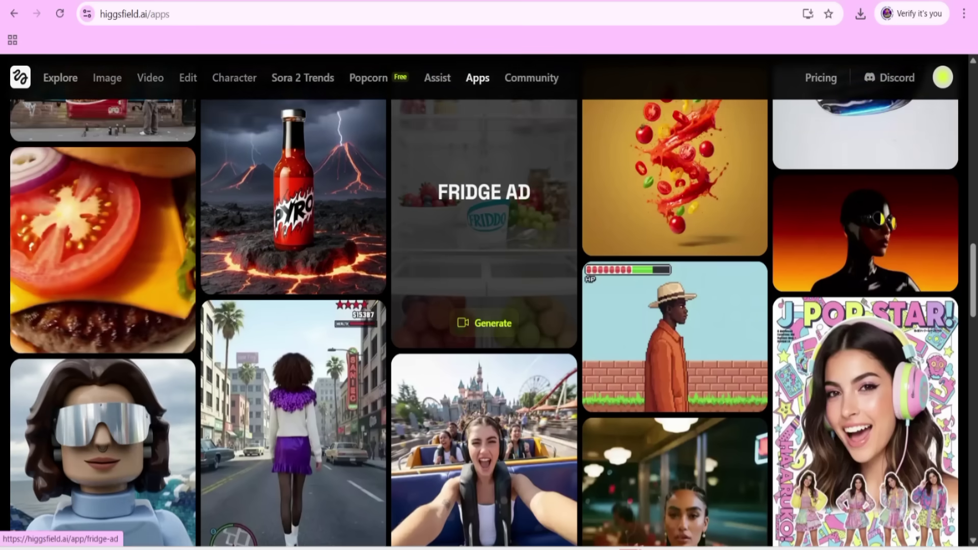
scroll(483, 306, up, 8)
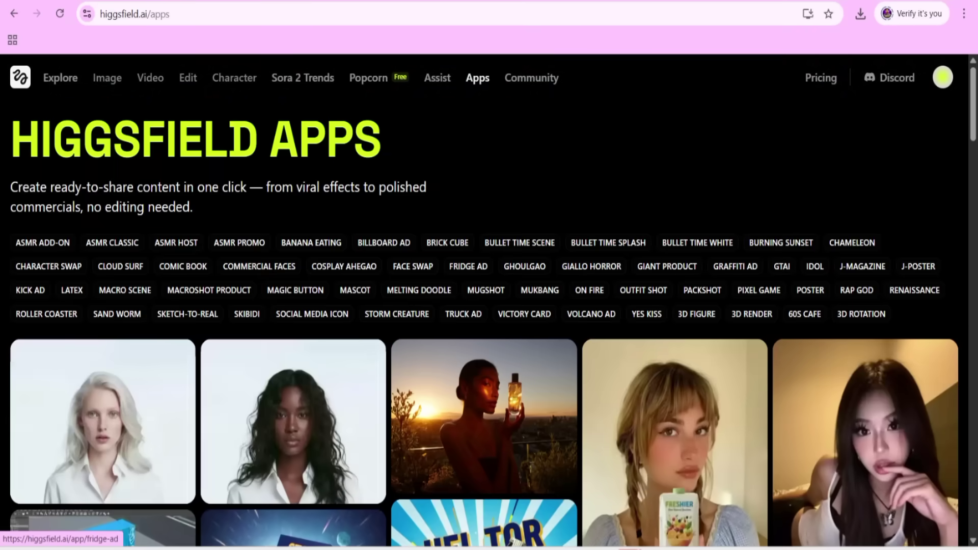